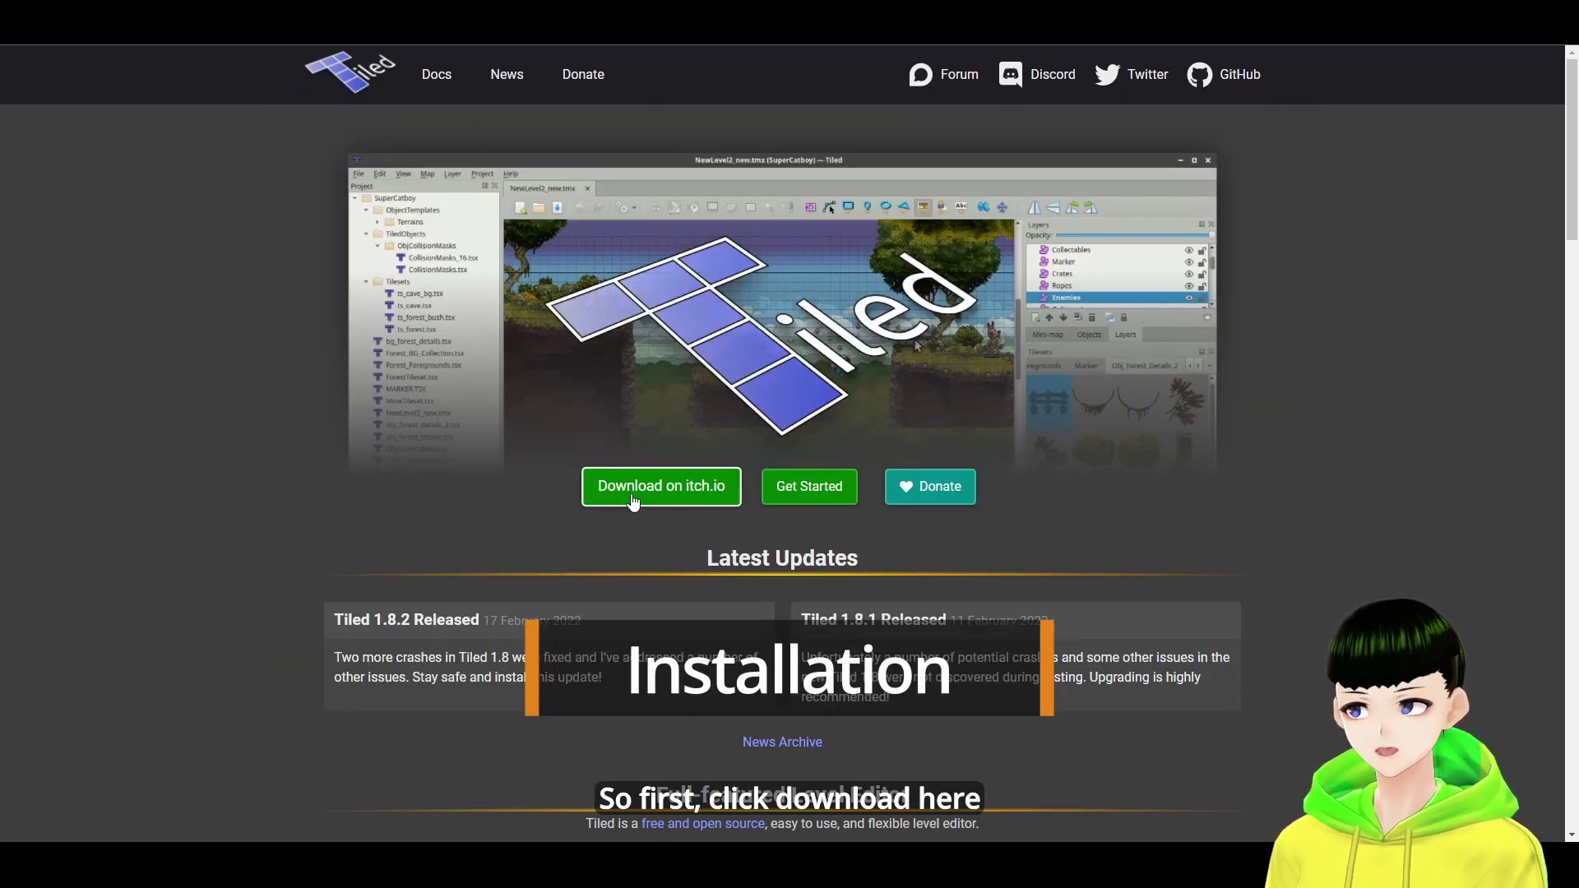
# Download Tiled's free 64-bit Windows installer from itch.io without paying.
pyautogui.click(670, 494)
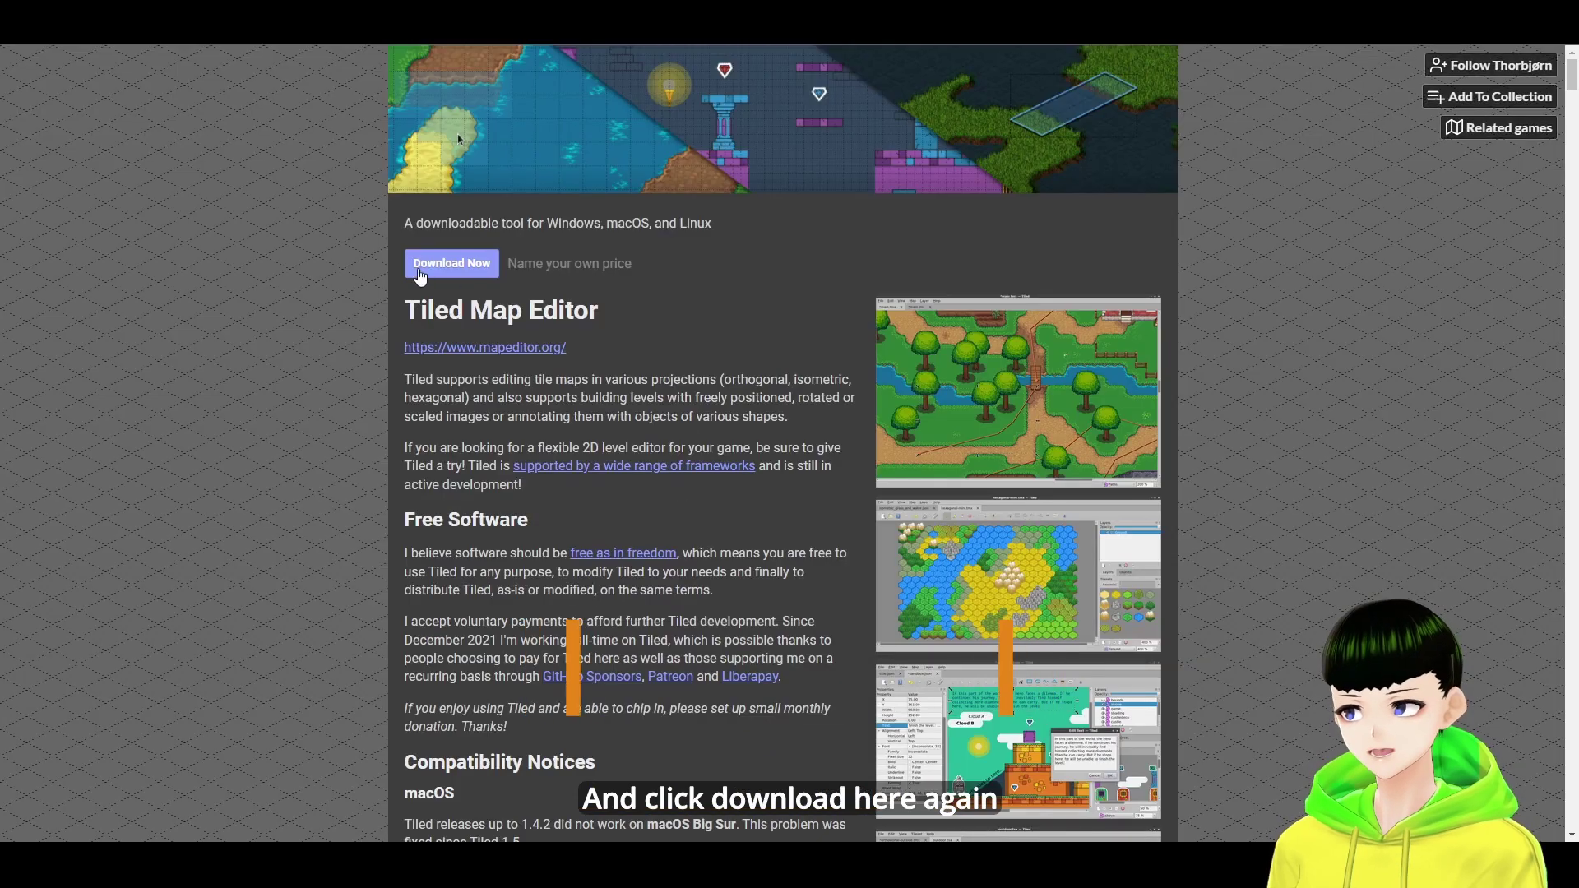
pyautogui.click(466, 267)
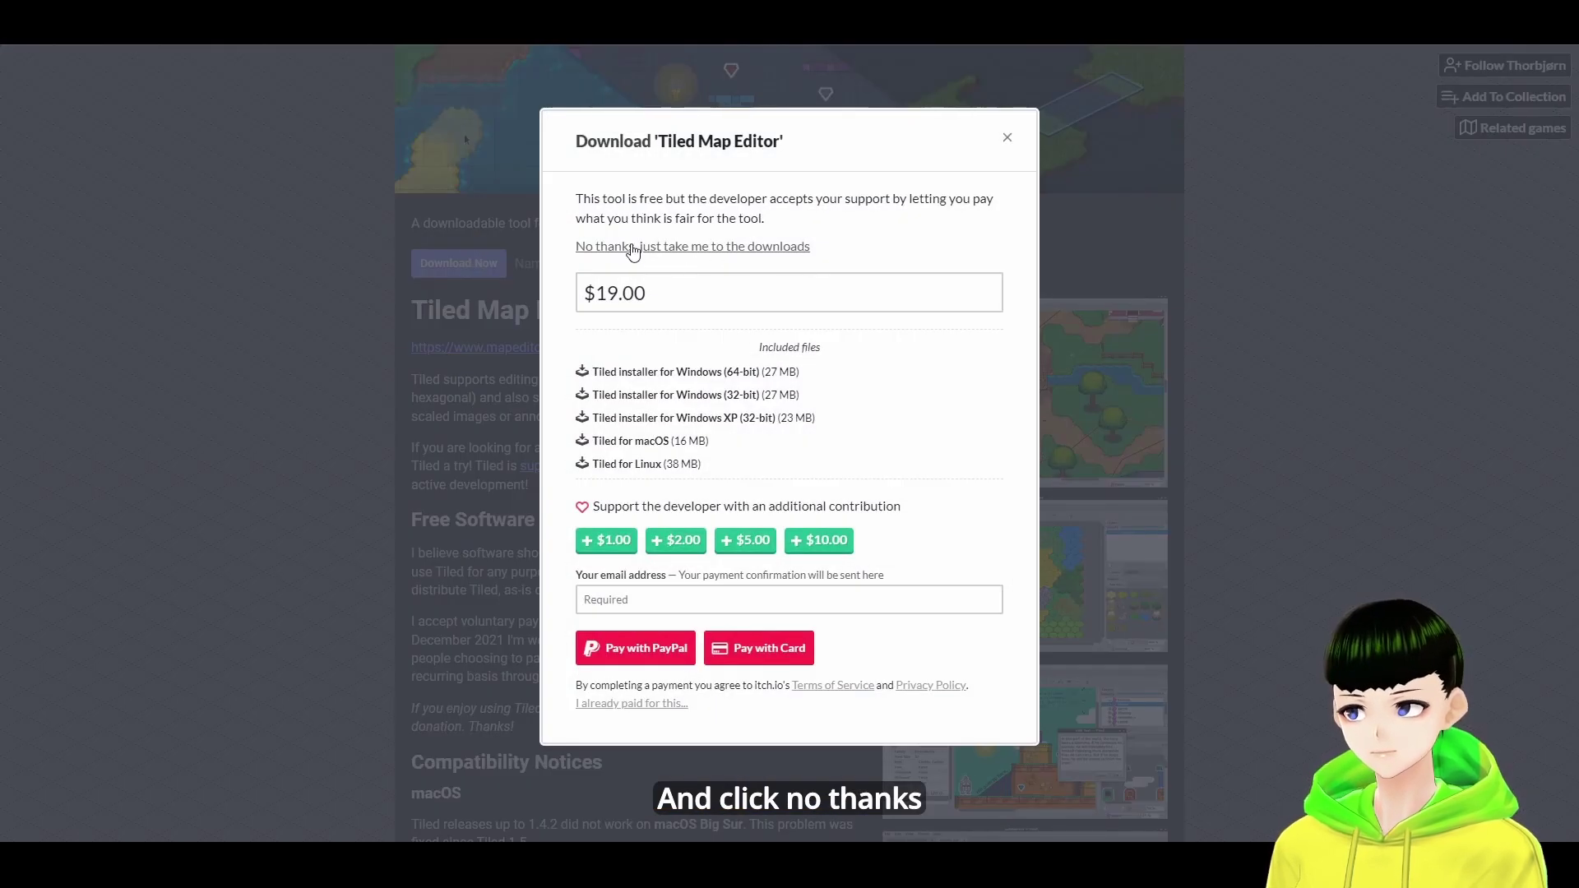
pyautogui.moveTo(573, 256); pyautogui.dragTo(819, 254)
pyautogui.click(732, 247)
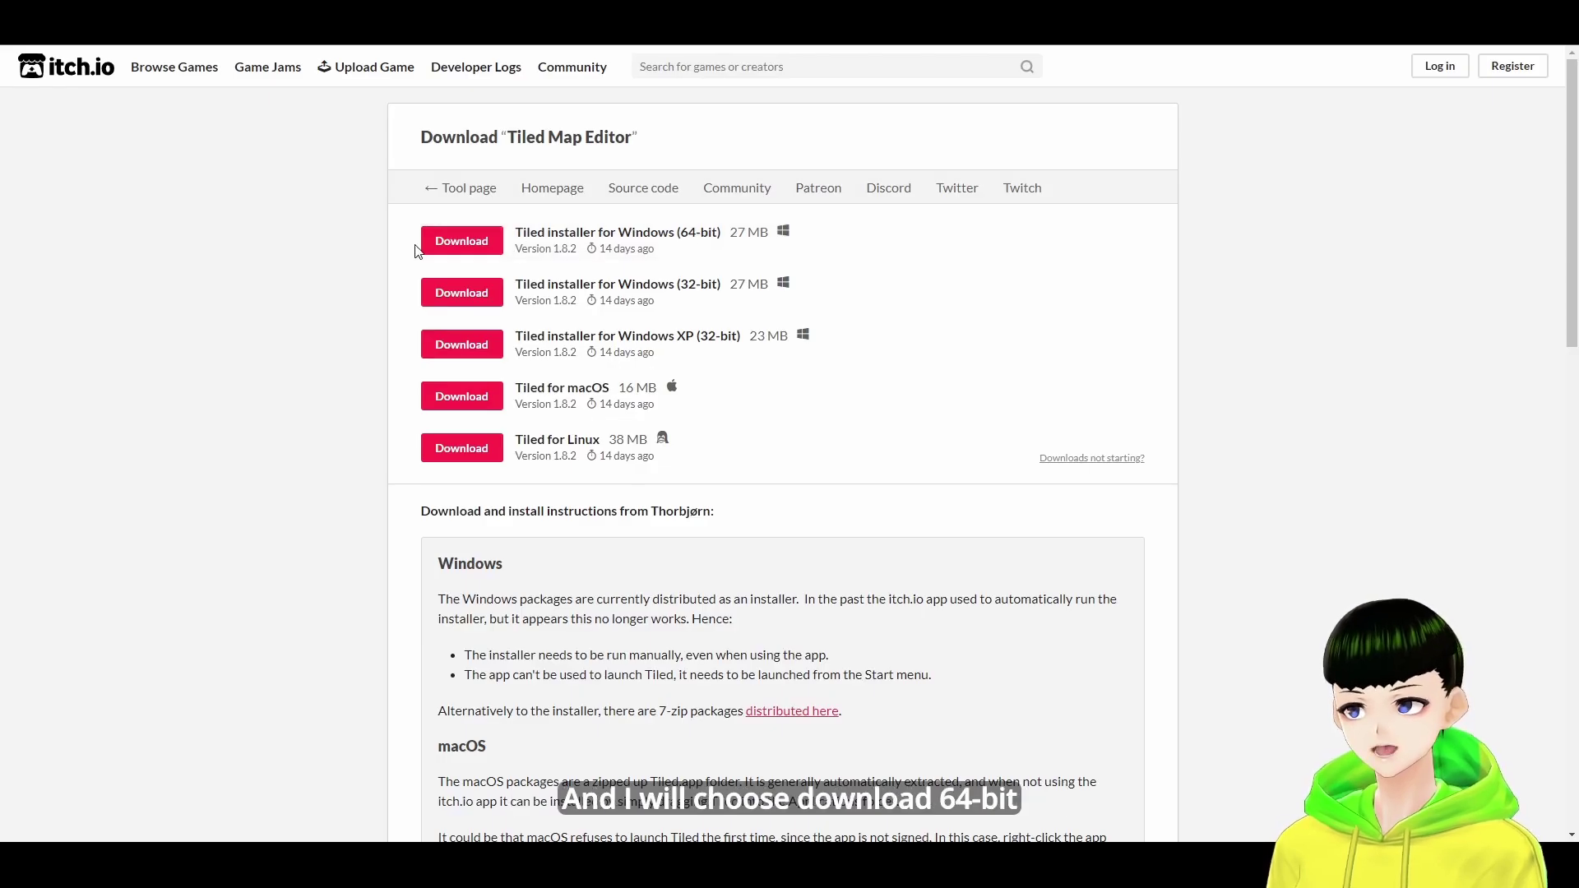
pyautogui.click(470, 246)
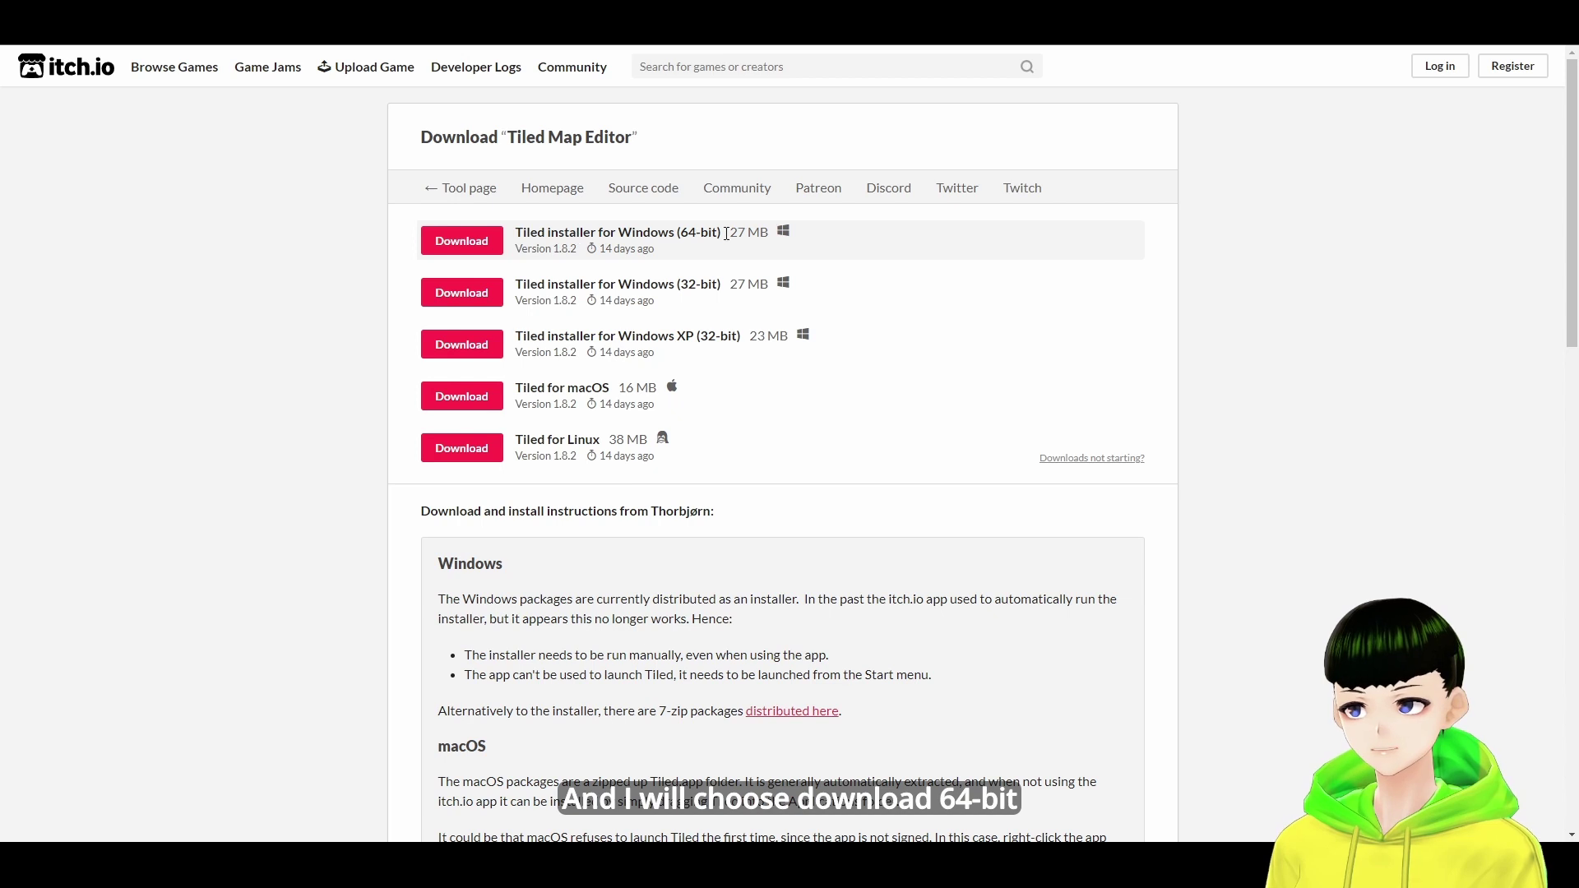
pyautogui.moveTo(721, 232); pyautogui.dragTo(676, 231)
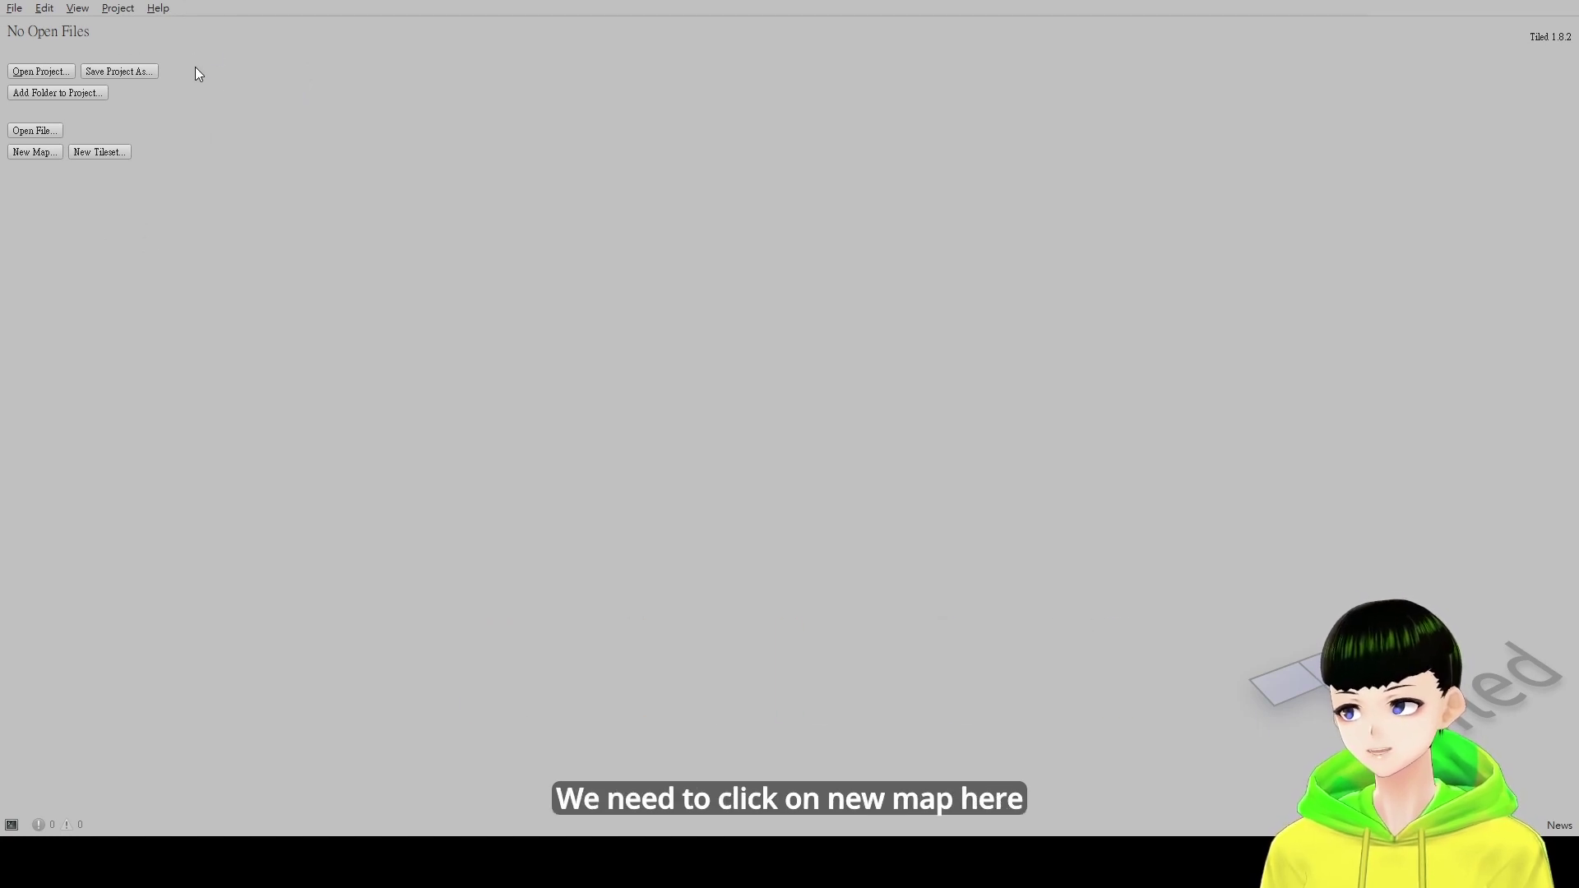
# Start a new Tiled map: orthogonal, 16×16 tiles, 64×64 px tile size.
pyautogui.click(38, 153)
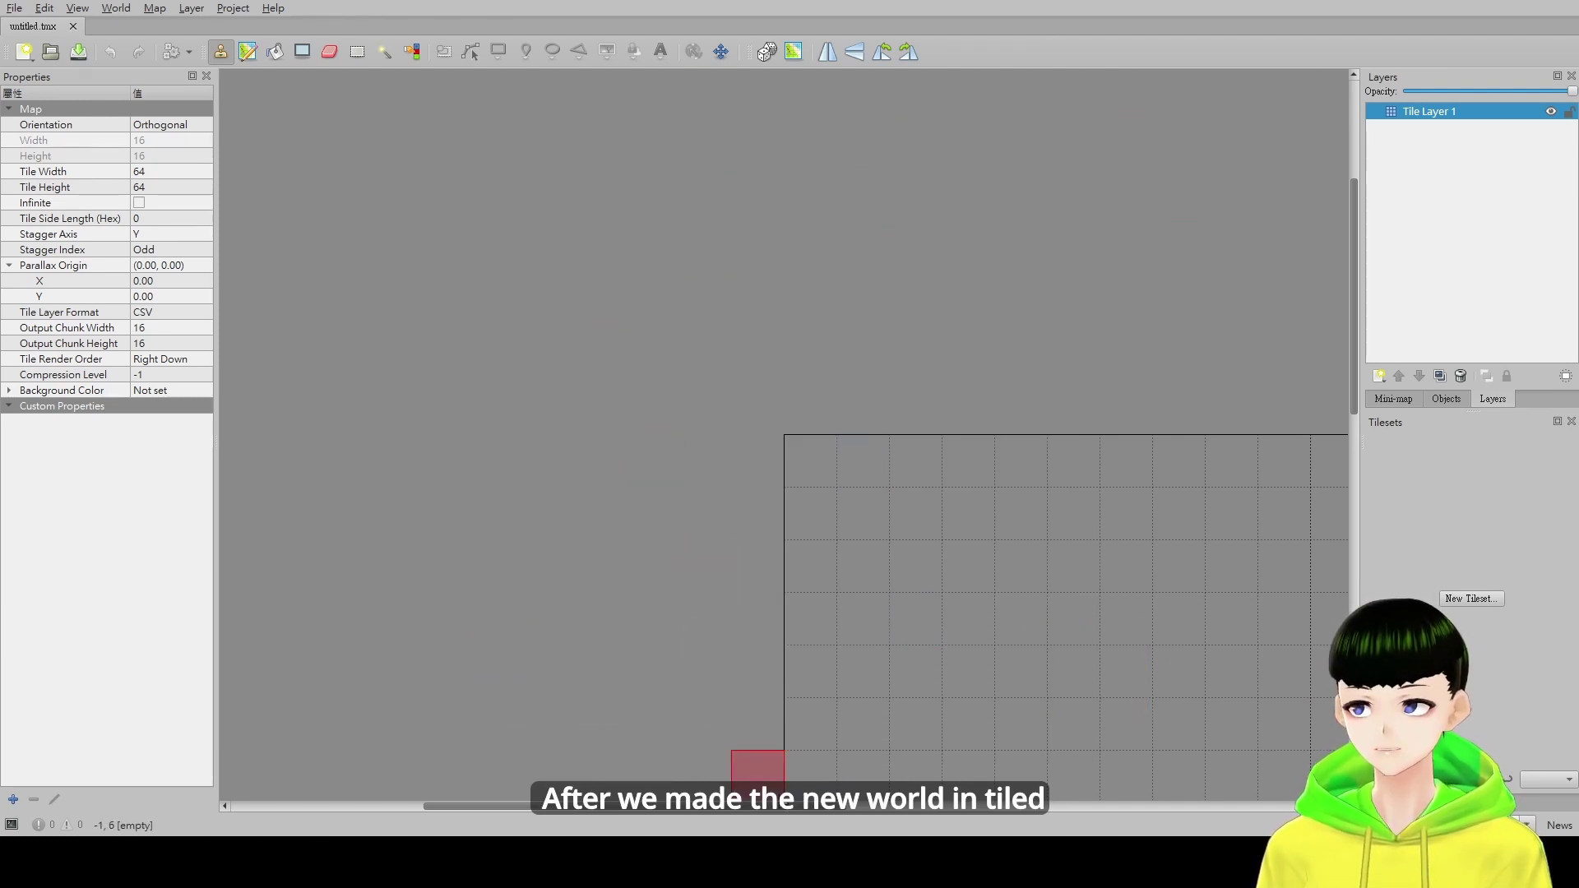
pyautogui.hscroll(1, 786, 810)
pyautogui.hscroll(-5, 786, 811)
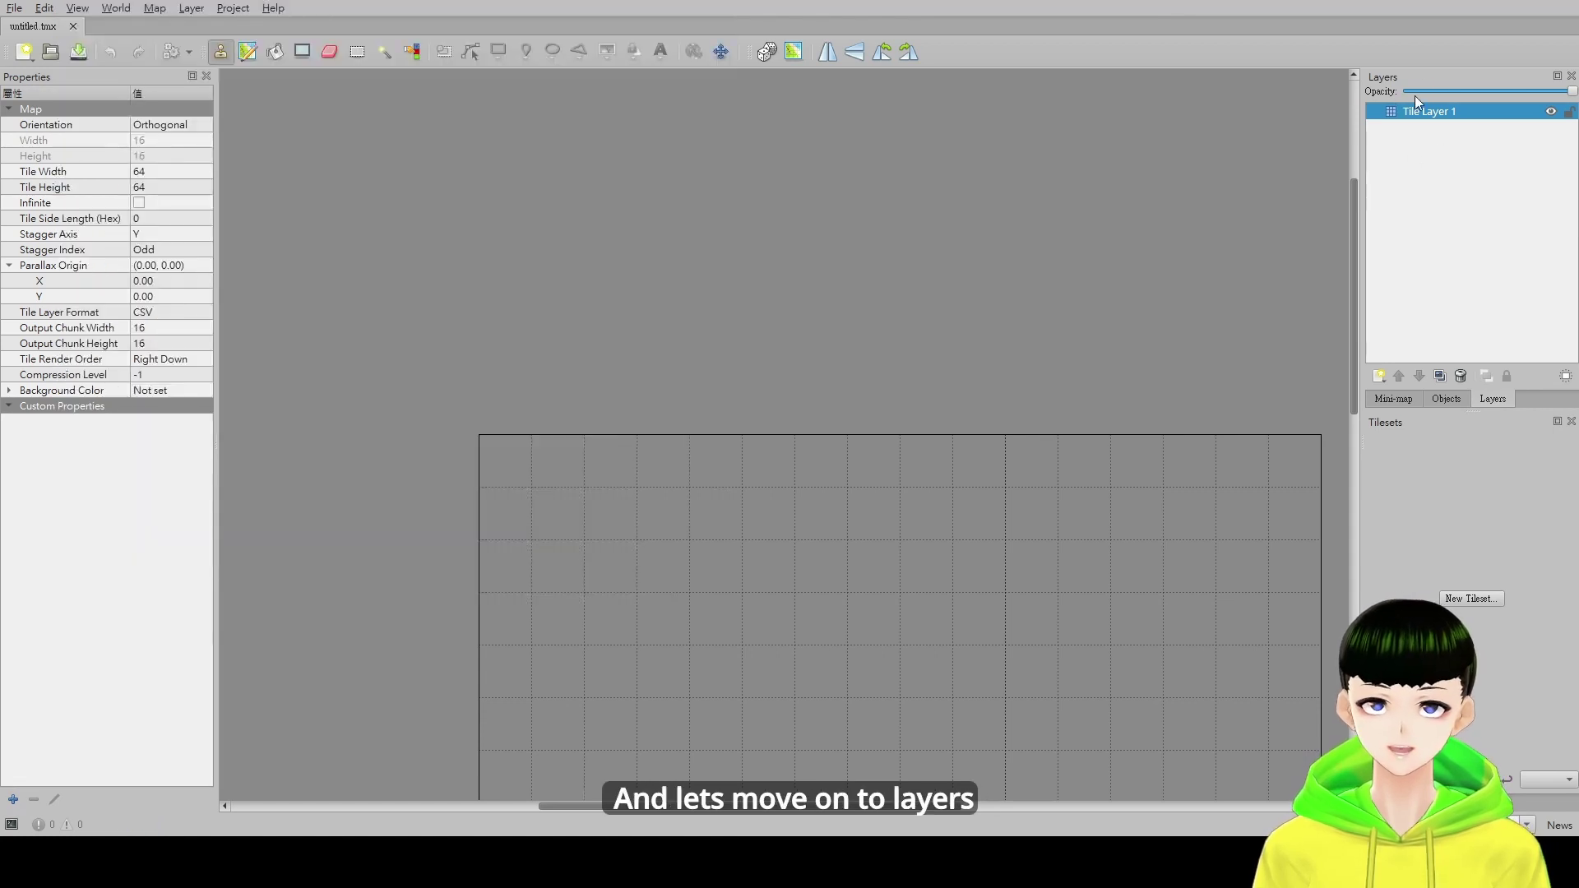
# Rename Tile Layer 1 to floor and add a floor2 layer above it.
pyautogui.doubleClick(1434, 109)
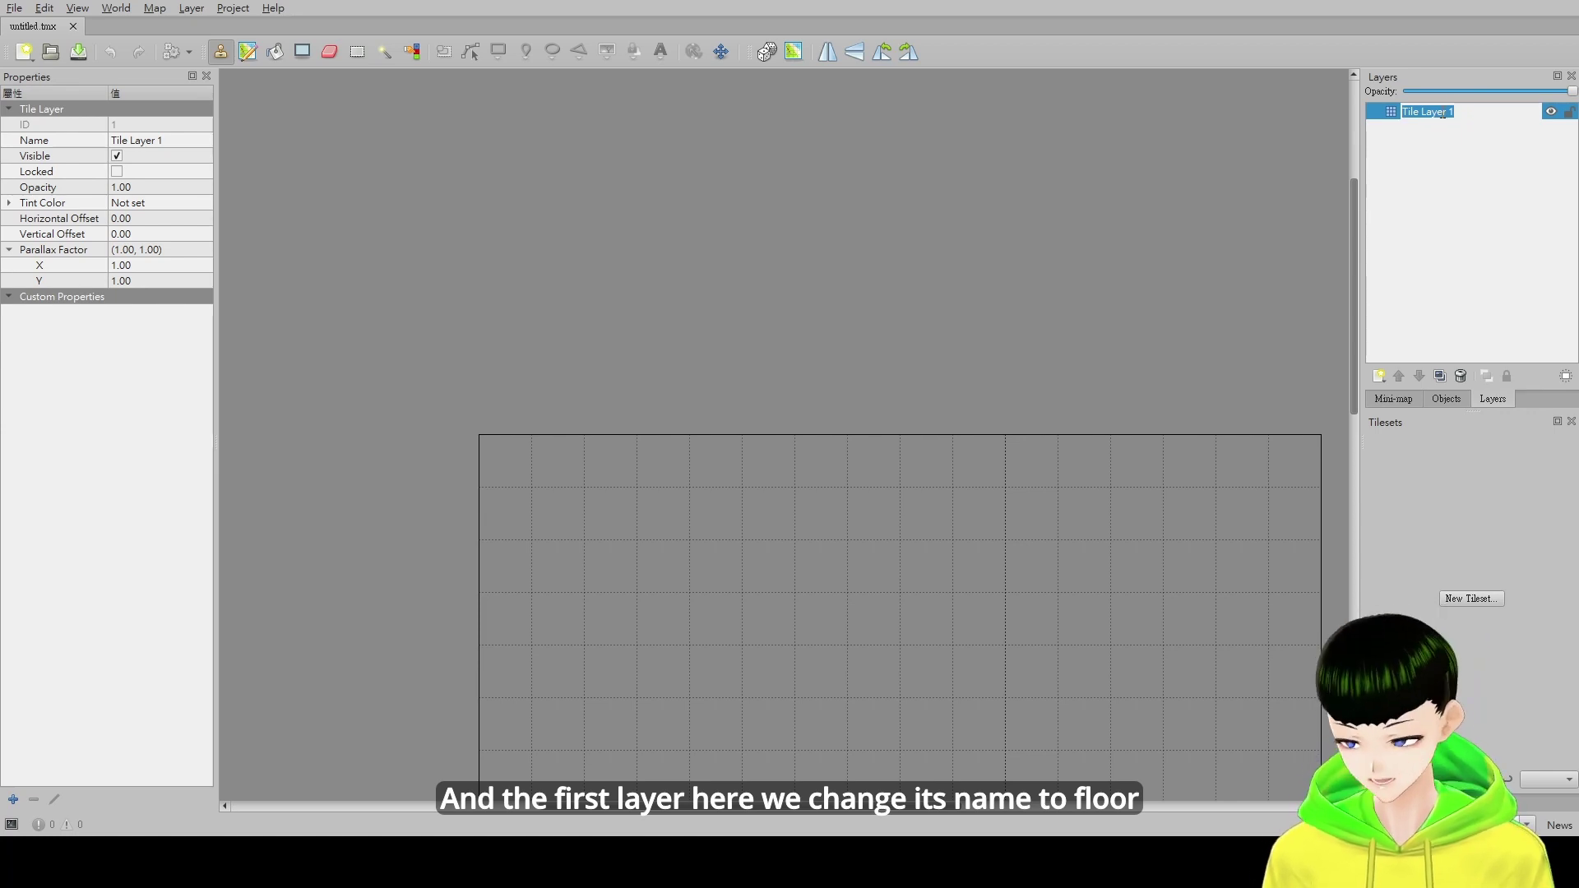
pyautogui.write('floor')
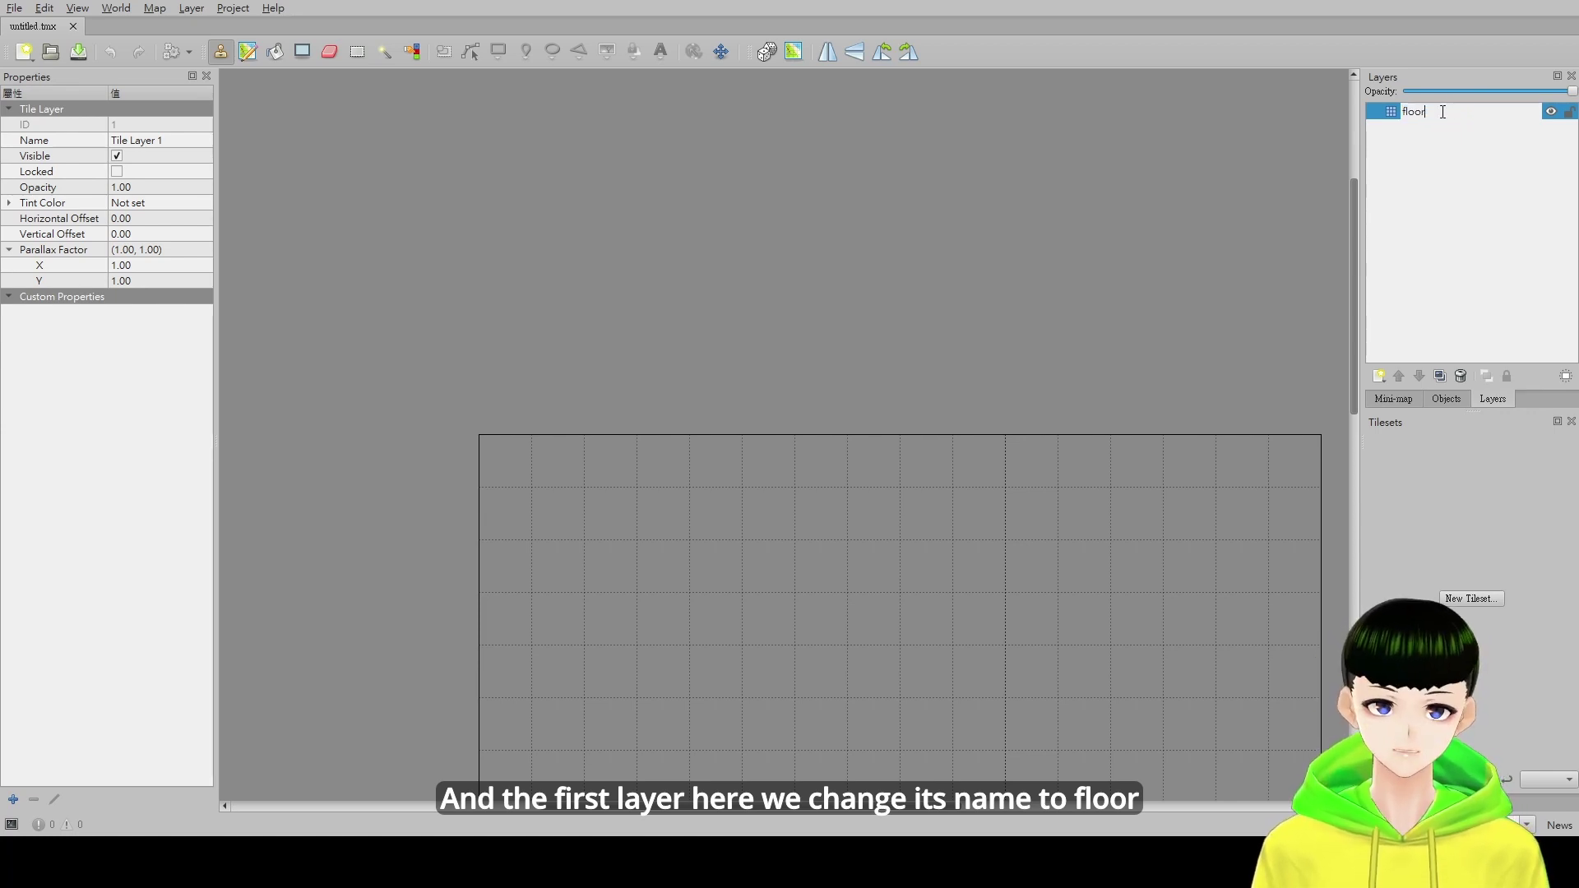
pyautogui.press('Return')
pyautogui.click(1386, 375)
pyautogui.press('F2')
pyautogui.write('floor2')
pyautogui.press('Return')
# Add two more tile layers named walls and trees.
pyautogui.hotkey('ctrl', 'shift', 'n')
pyautogui.press('F2')
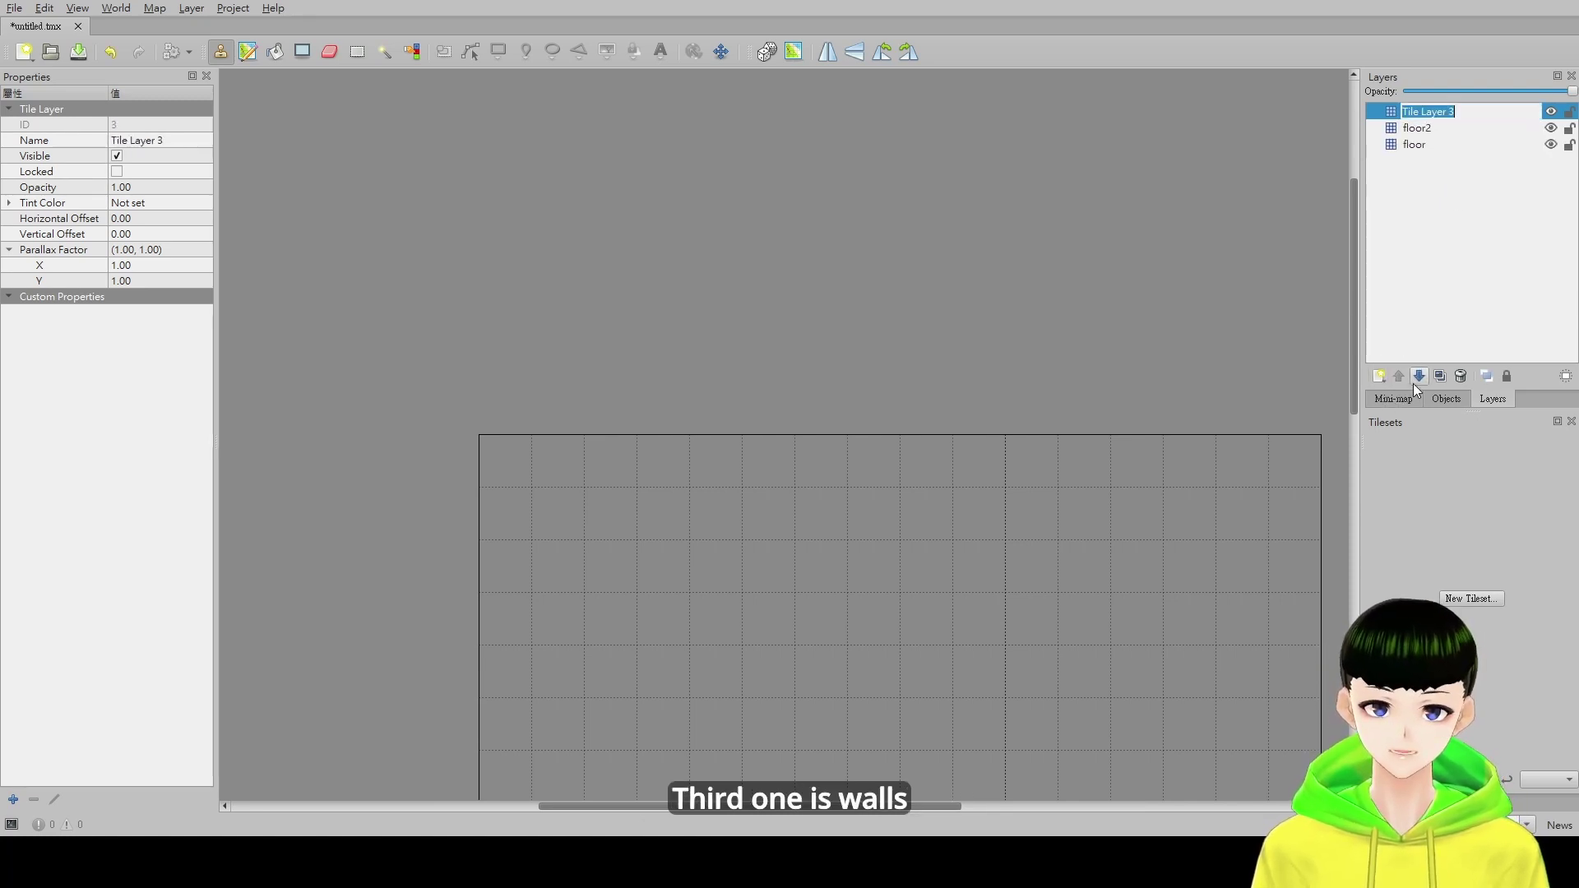
pyautogui.write('walls')
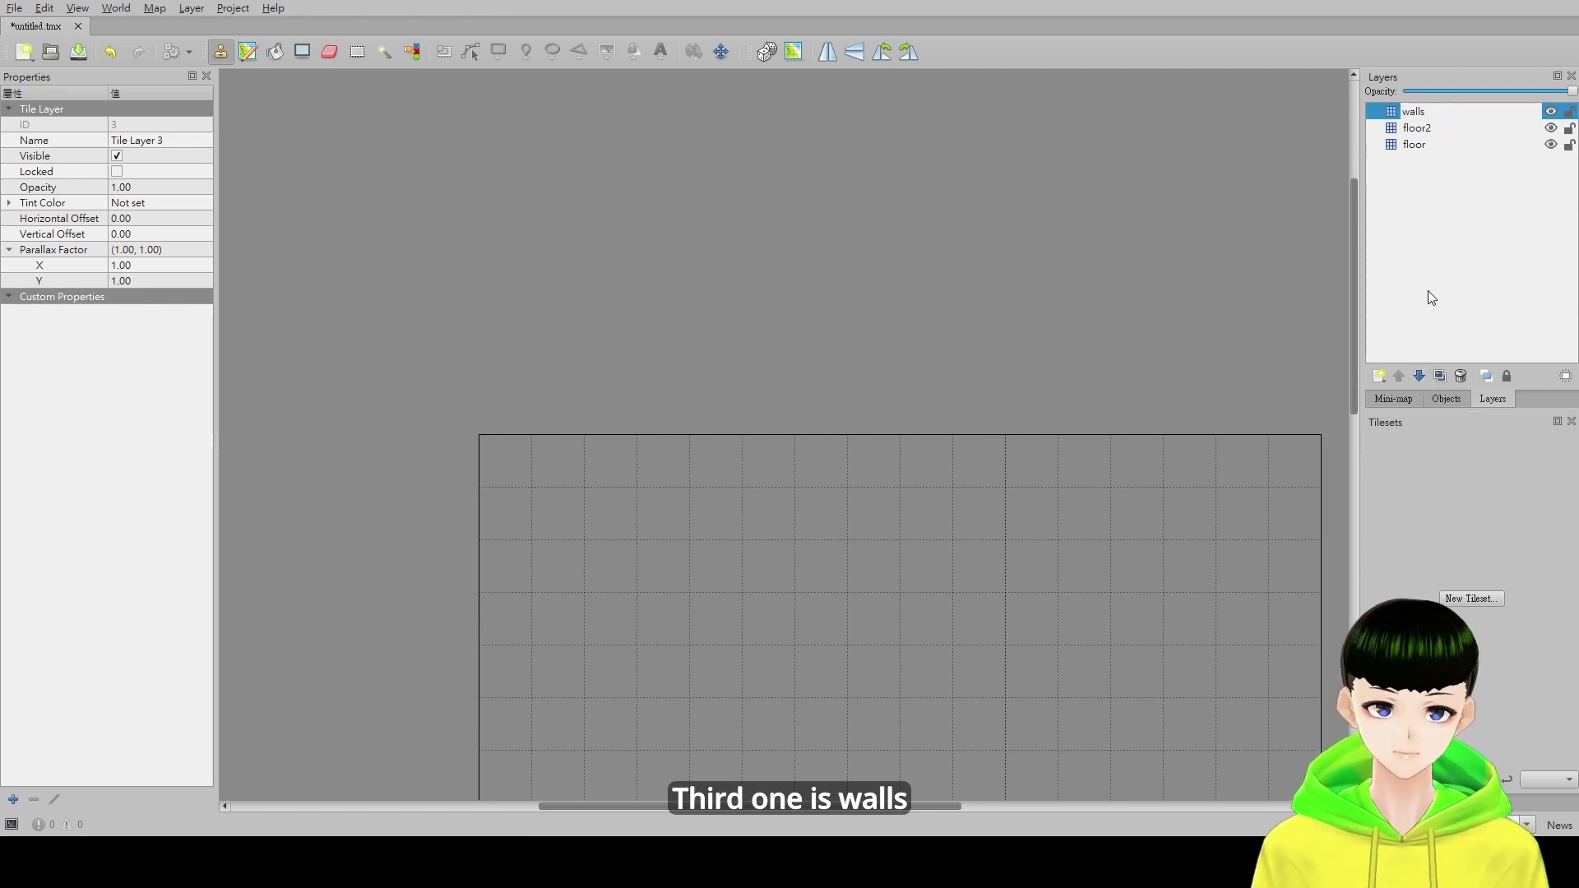
pyautogui.press('Return')
pyautogui.click(1385, 377)
pyautogui.press('F2')
pyautogui.write('tr')
pyautogui.press('Return')
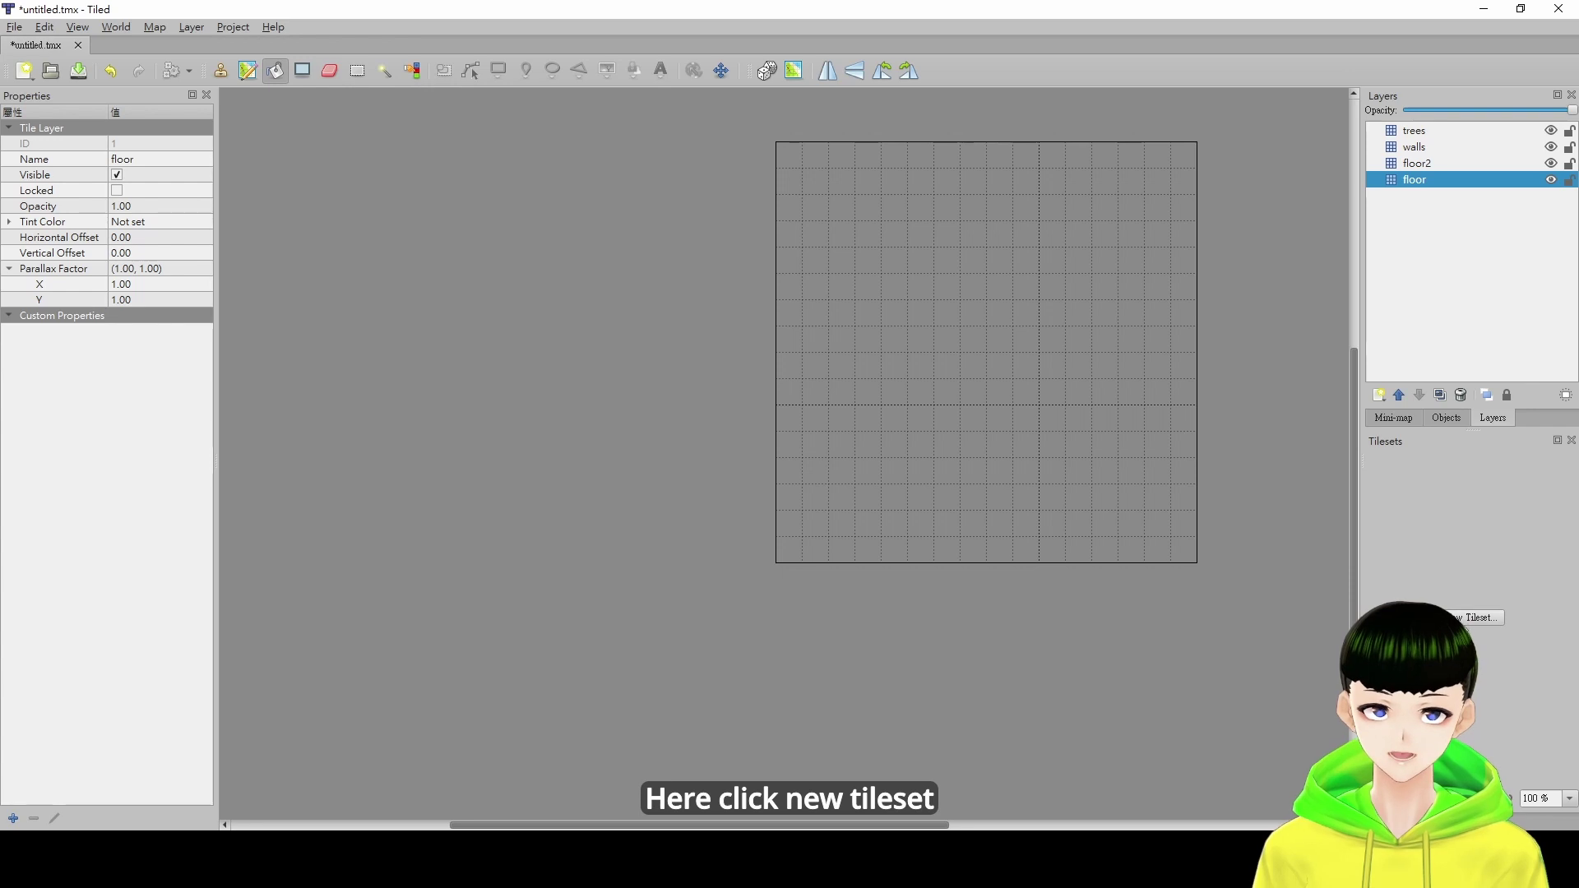
# Embed a tileset from tilesheet_complete.png with 64×64 px tiles in the map.
pyautogui.click(1484, 618)
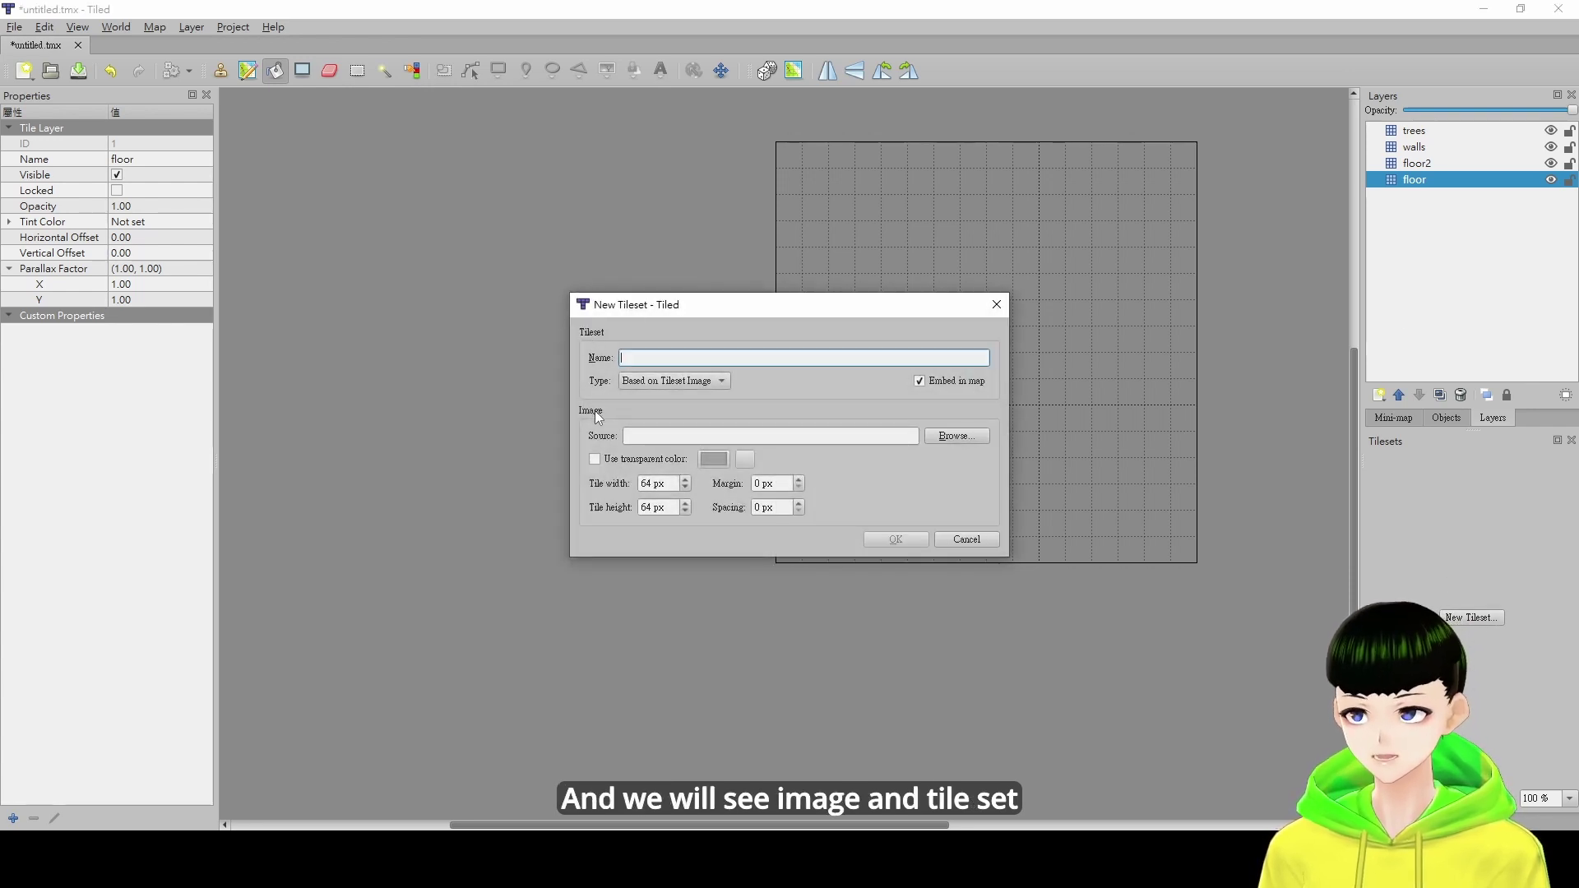
pyautogui.click(968, 439)
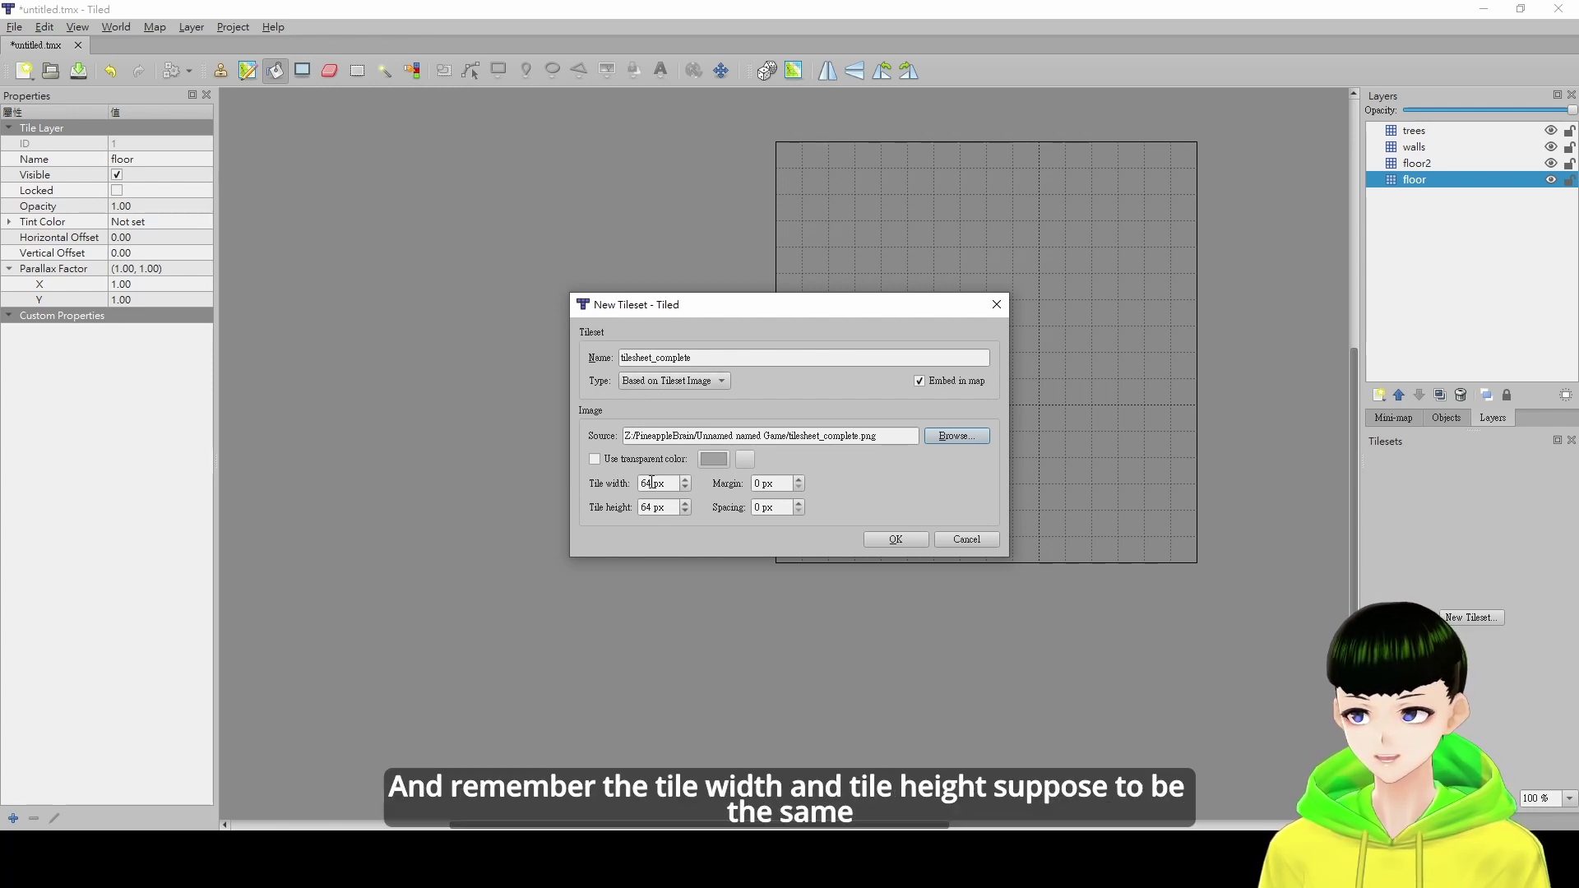
pyautogui.moveTo(663, 484); pyautogui.dragTo(638, 484)
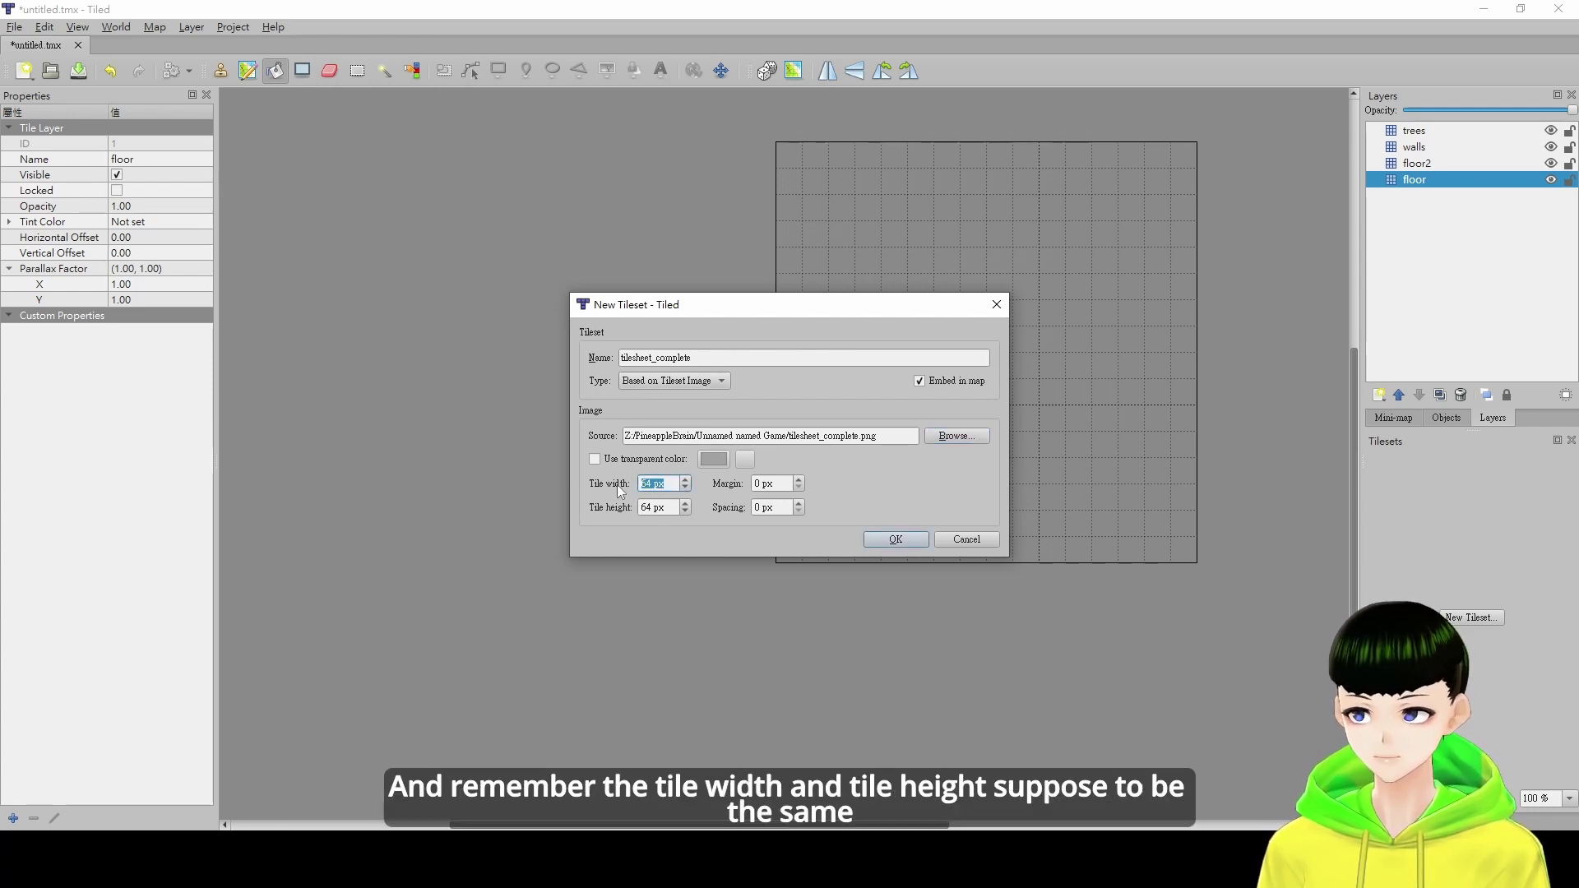
pyautogui.click(898, 538)
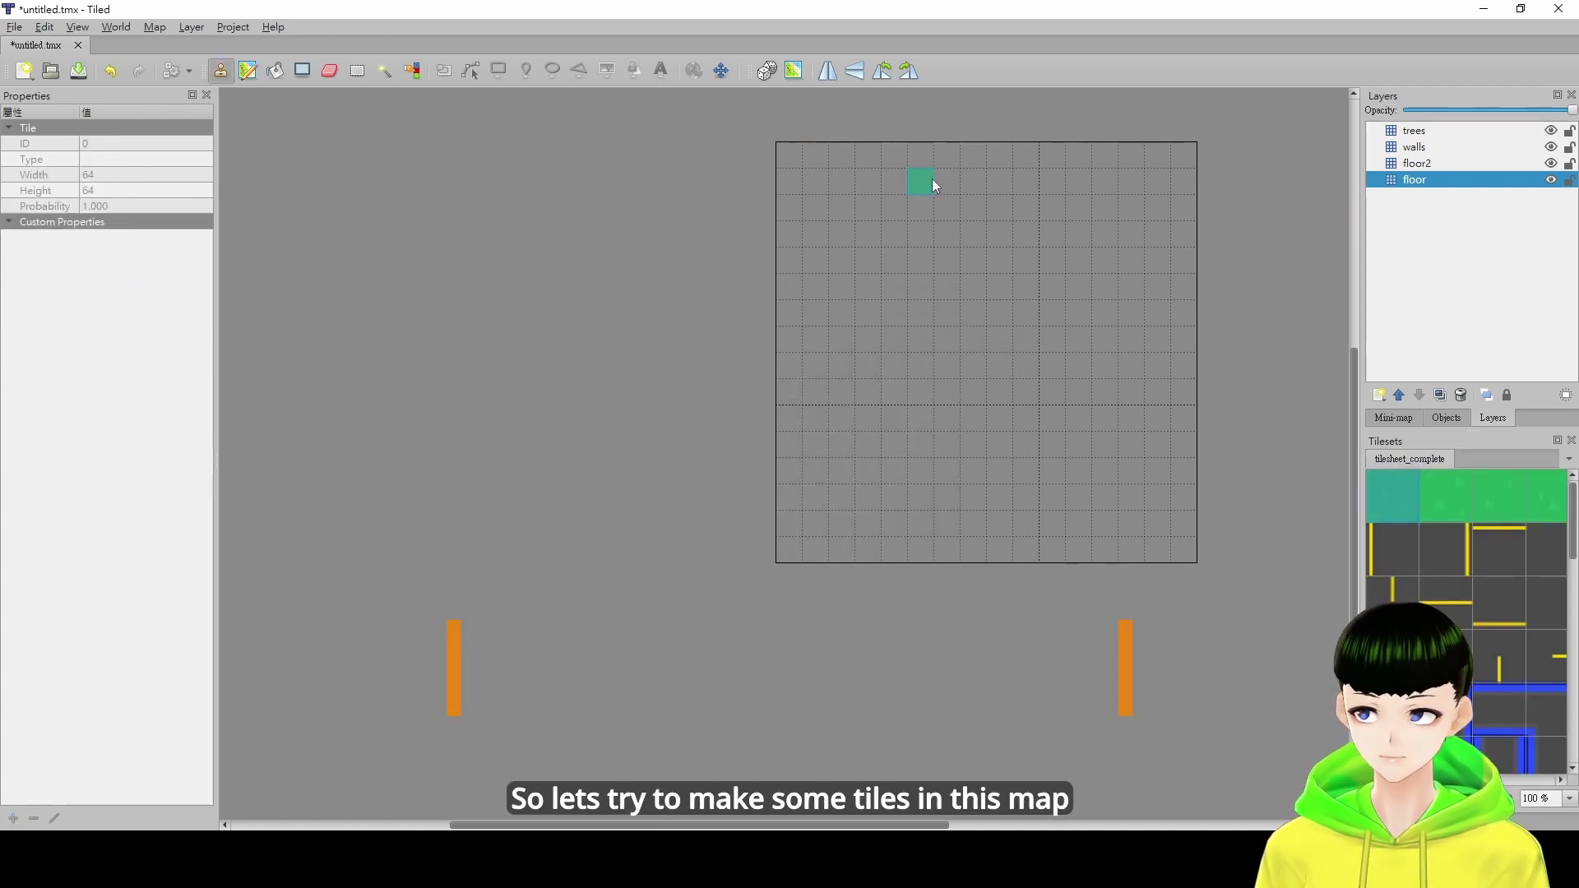
# Bucket-fill the entire floor layer with grass tiles.
pyautogui.click(274, 71)
pyautogui.click(799, 152)
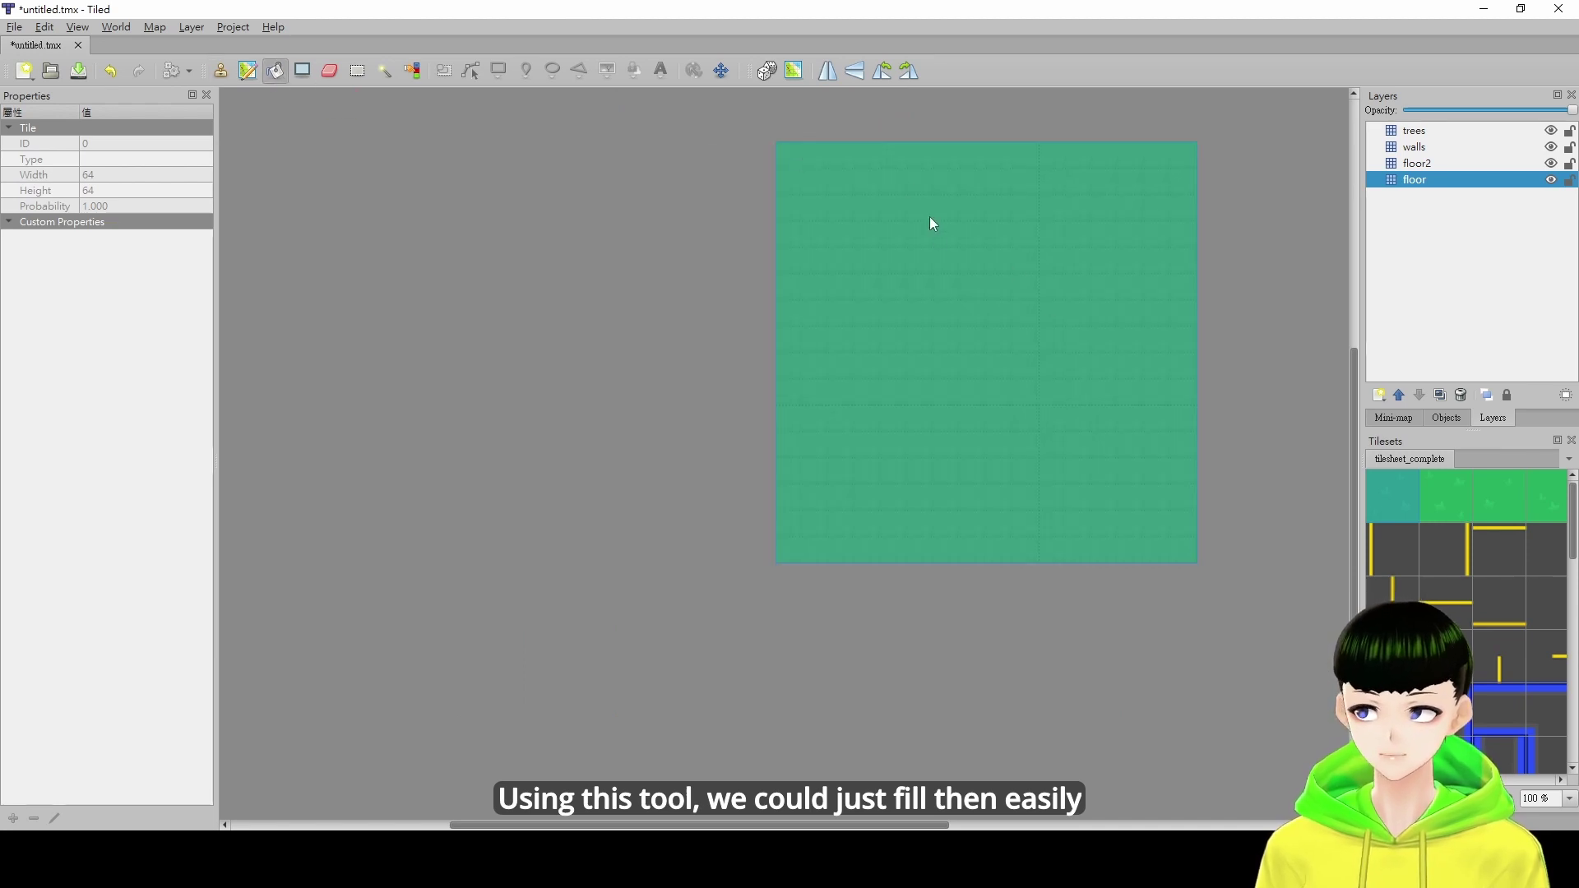
pyautogui.click(1044, 316)
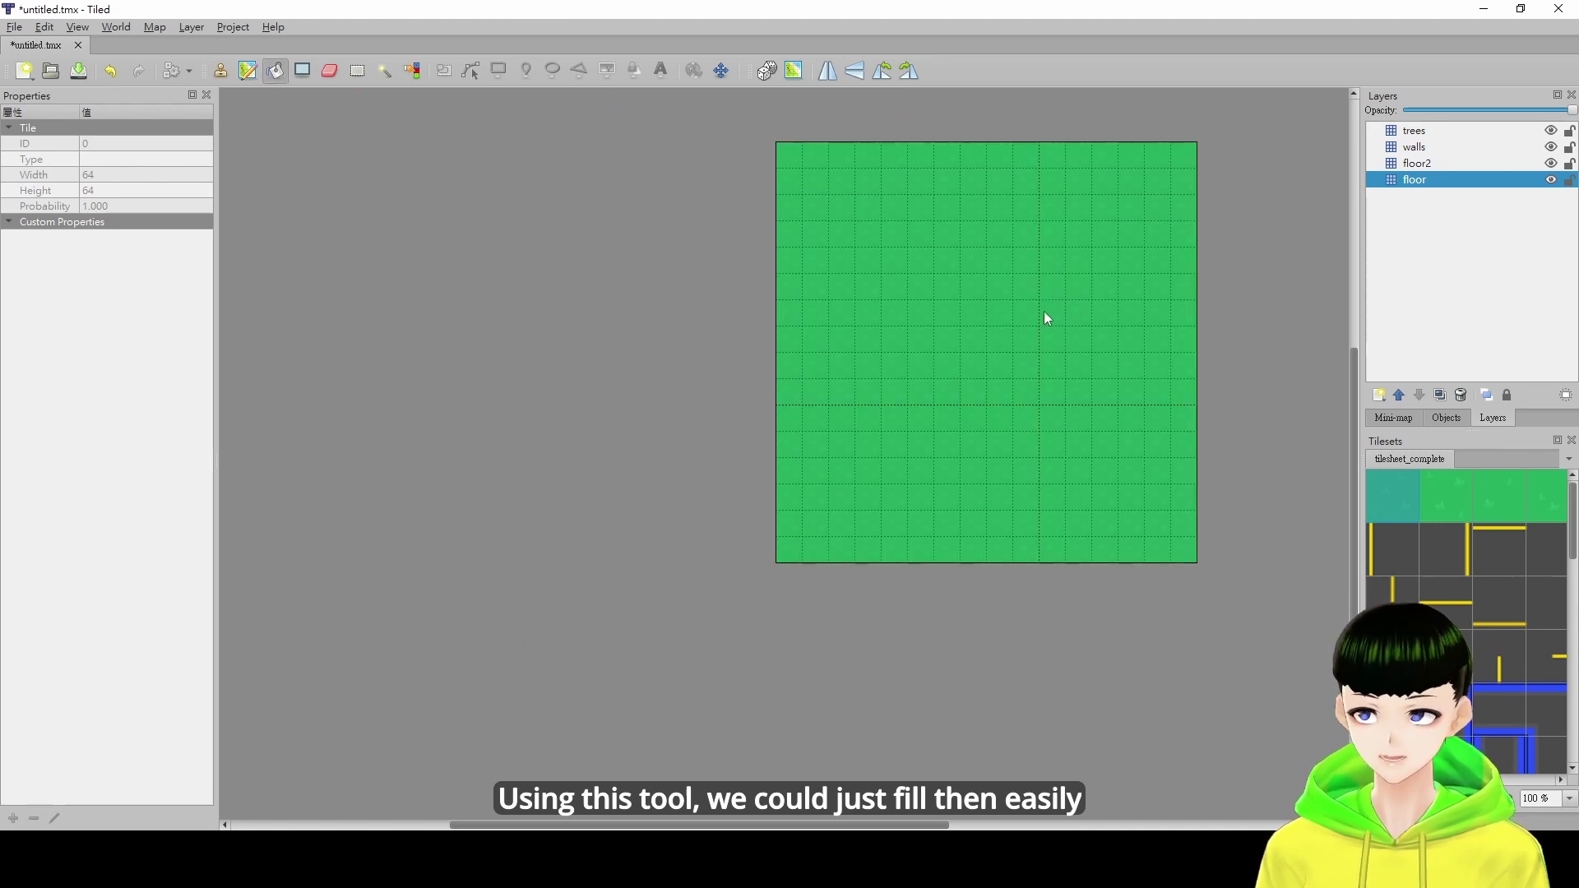
# Paint an n-shaped path of brown dirt tiles with the Stamp Brush.
pyautogui.click(220, 70)
pyautogui.hscroll(4, 1395, 541)
pyautogui.click(1385, 503)
pyautogui.moveTo(866, 205); pyautogui.dragTo(869, 344)
pyautogui.moveTo(885, 235)
pyautogui.mouseDown()
pyautogui.moveTo(946, 256)
pyautogui.moveTo(952, 343)
pyautogui.mouseUp()
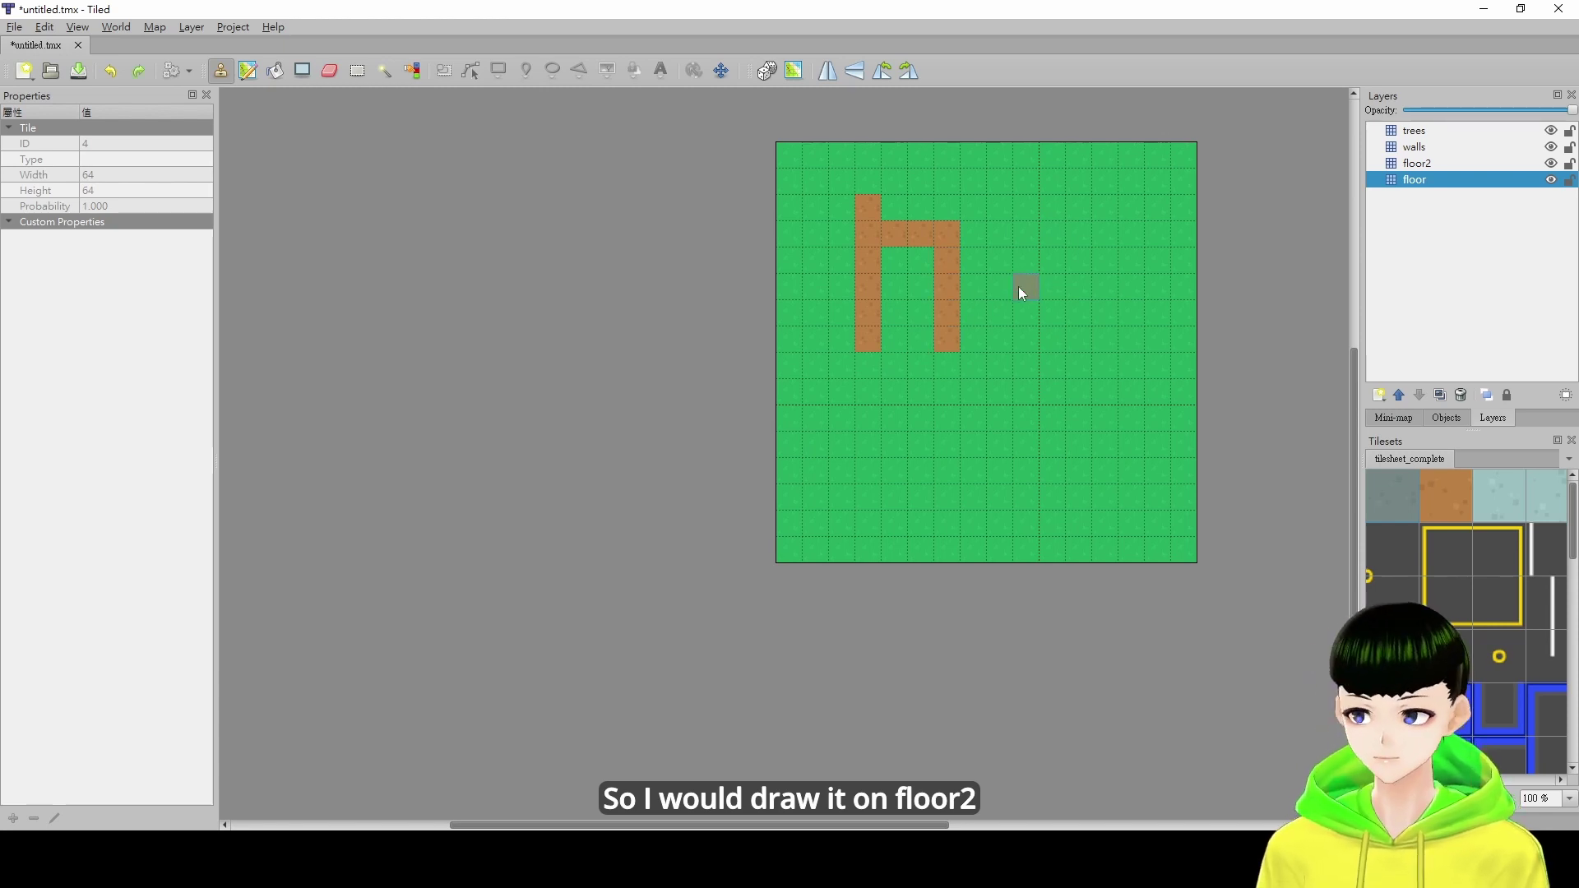
# Undo the n-shaped path and paint a solid dirt square on floor2.
pyautogui.hotkey('ctrl', 'z')
pyautogui.hotkey('ctrl', 'z')
pyautogui.click(1467, 163)
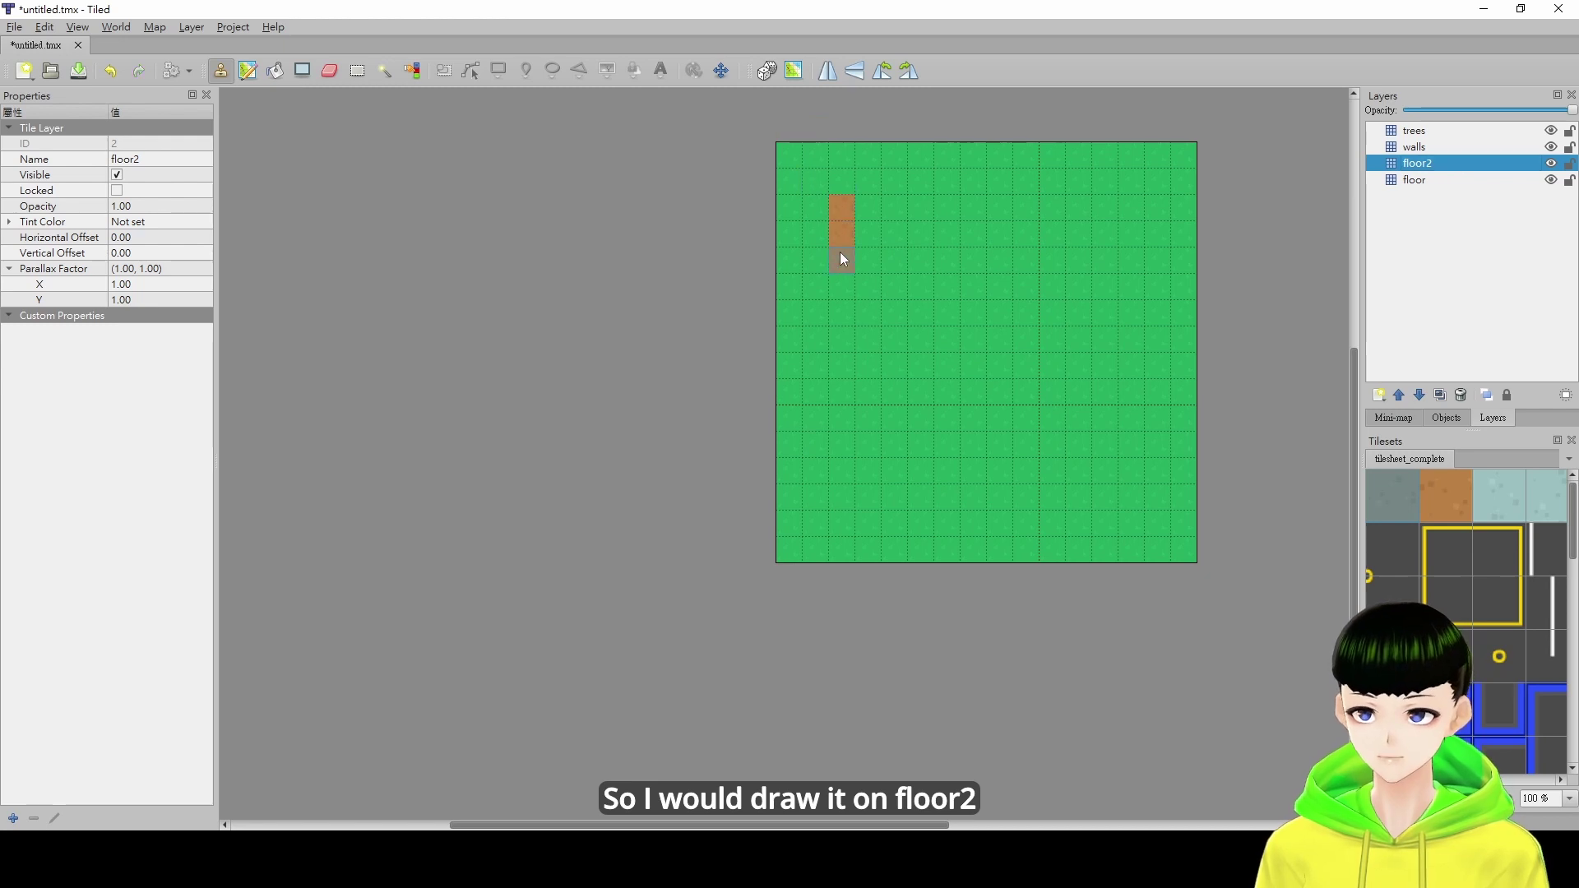
pyautogui.moveTo(840, 206); pyautogui.dragTo(897, 309)
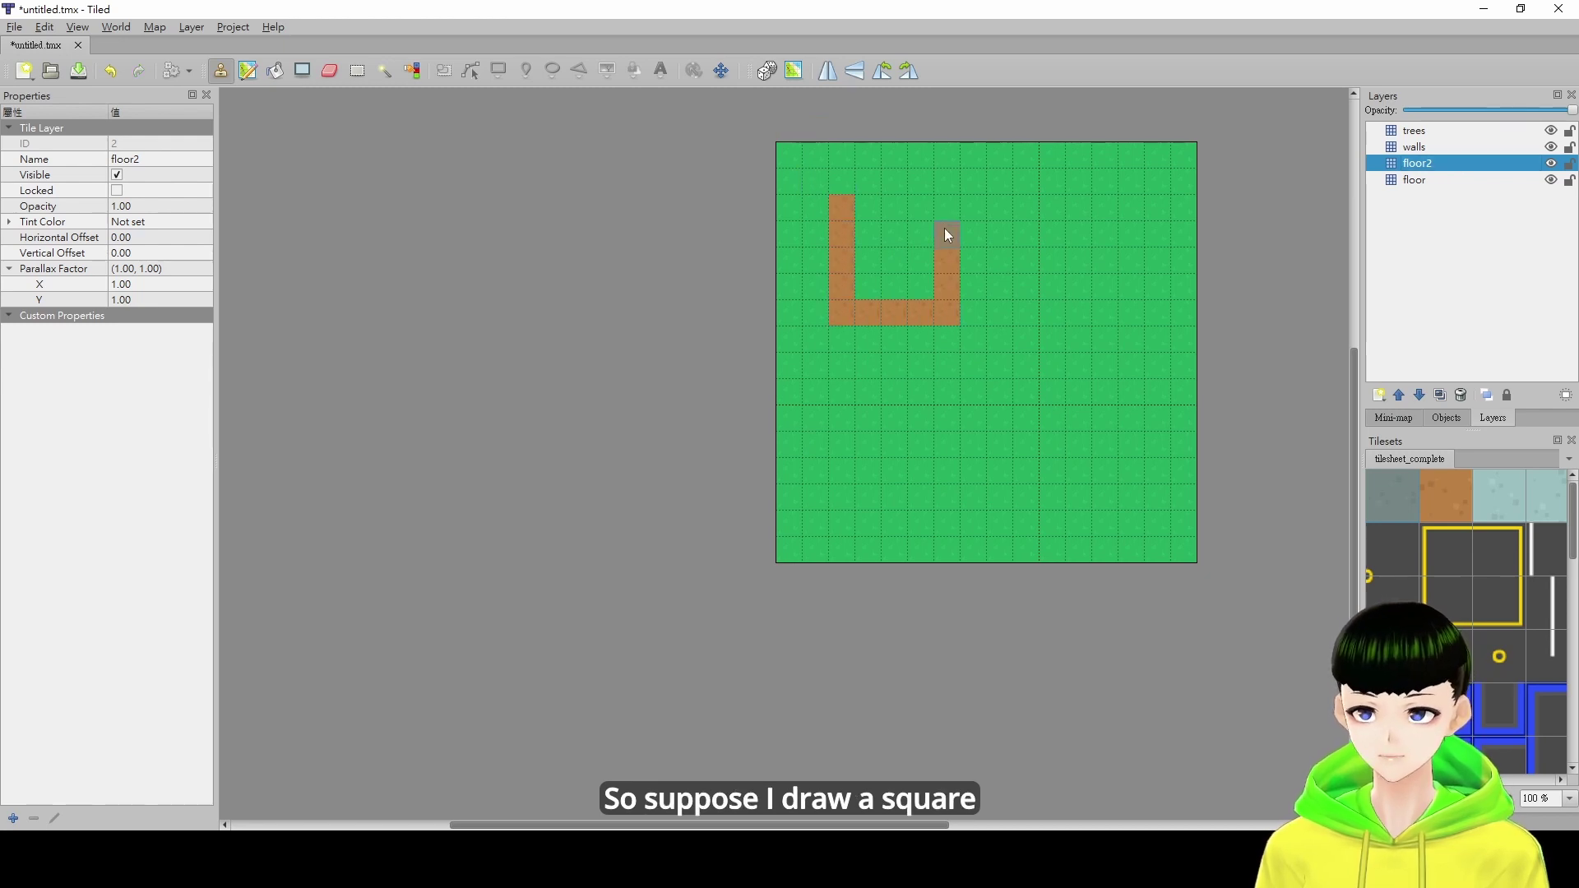
pyautogui.moveTo(940, 313); pyautogui.dragTo(854, 207)
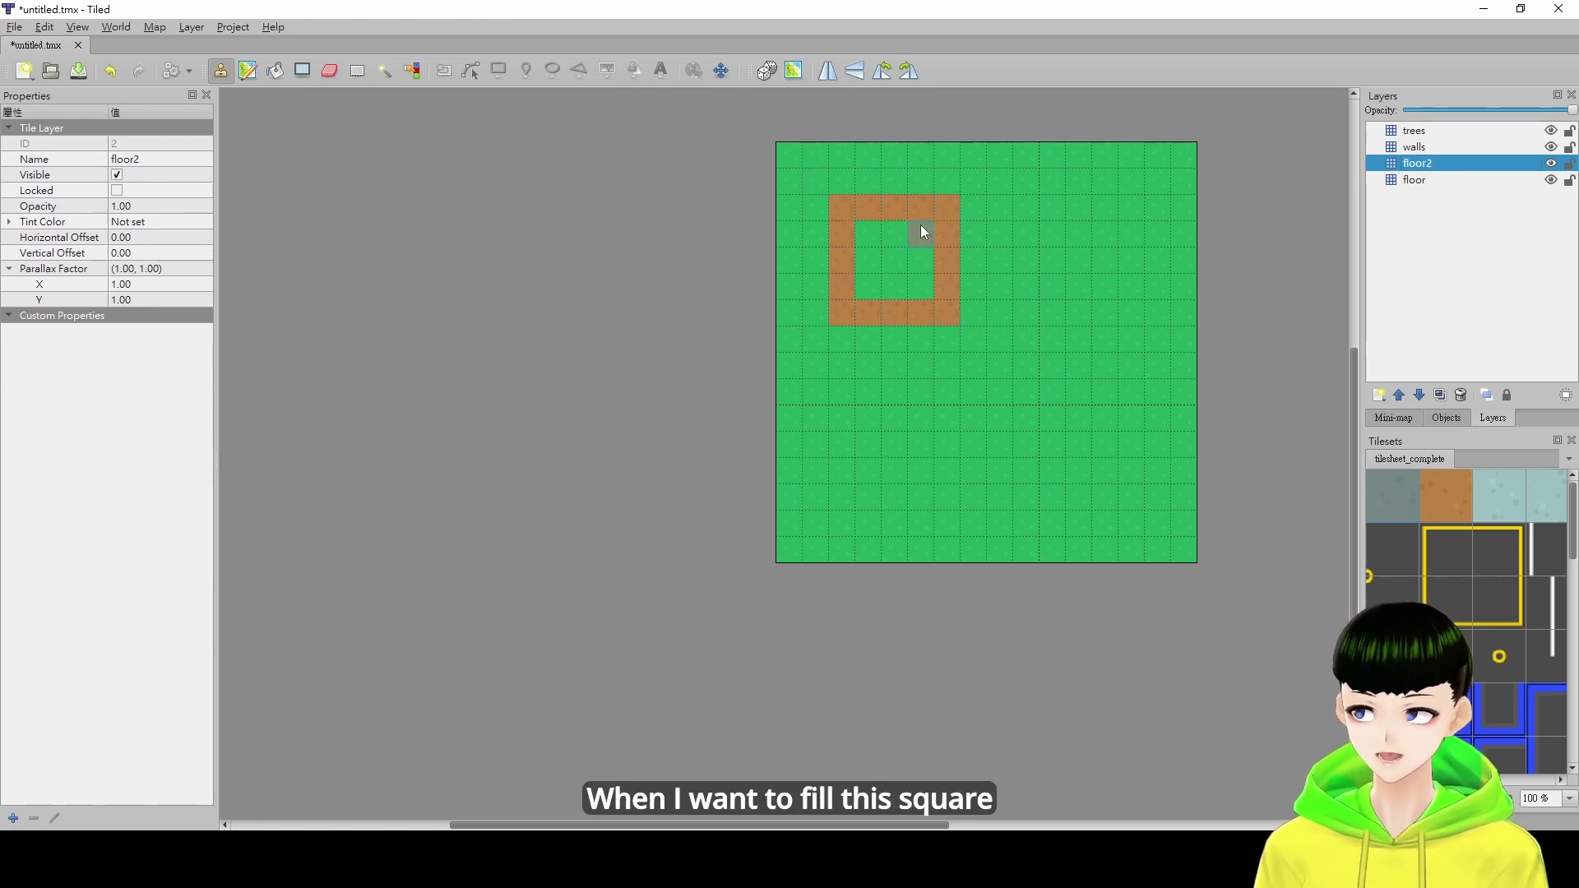
pyautogui.click(278, 62)
pyautogui.click(911, 251)
# Copy the dirt square and paste an identical one to its right.
pyautogui.click(220, 70)
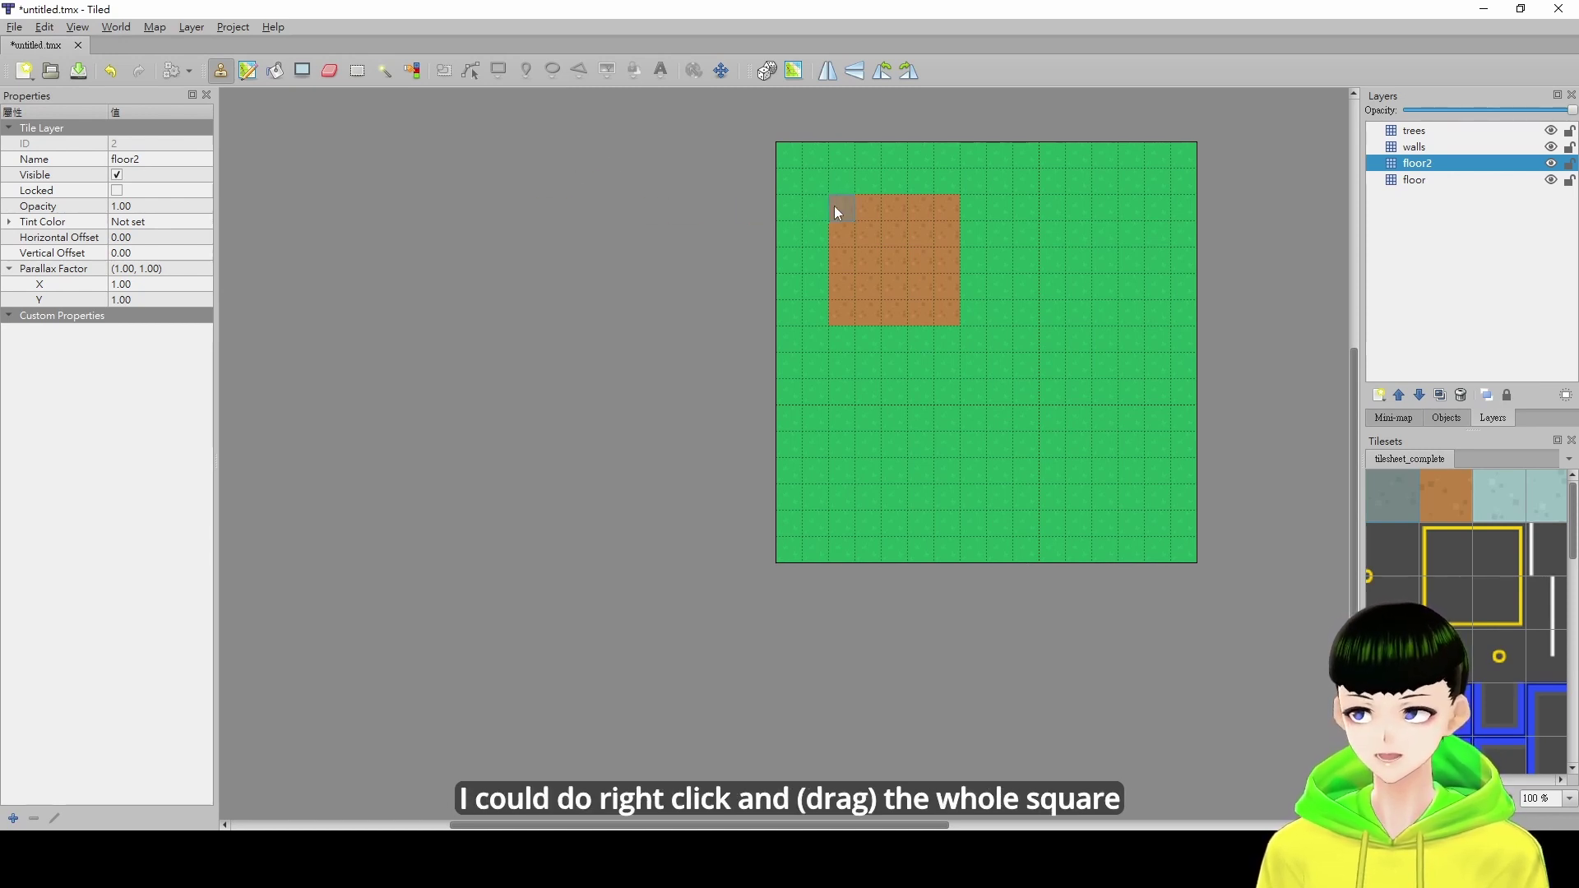
pyautogui.moveTo(925, 264); pyautogui.dragTo(947, 312, button='right')
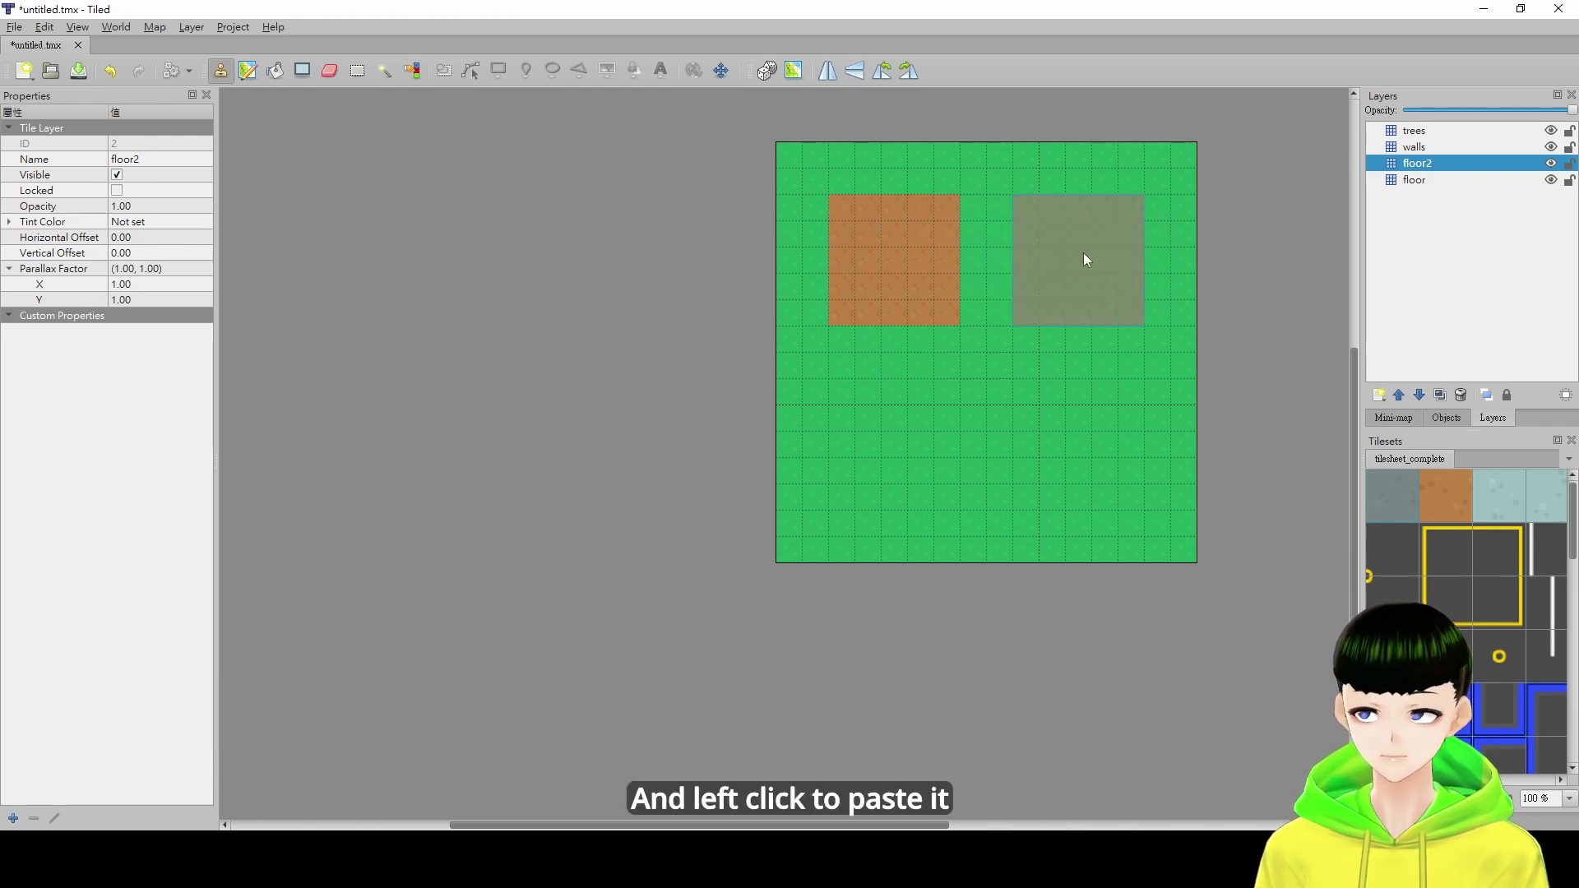
pyautogui.click(1083, 253)
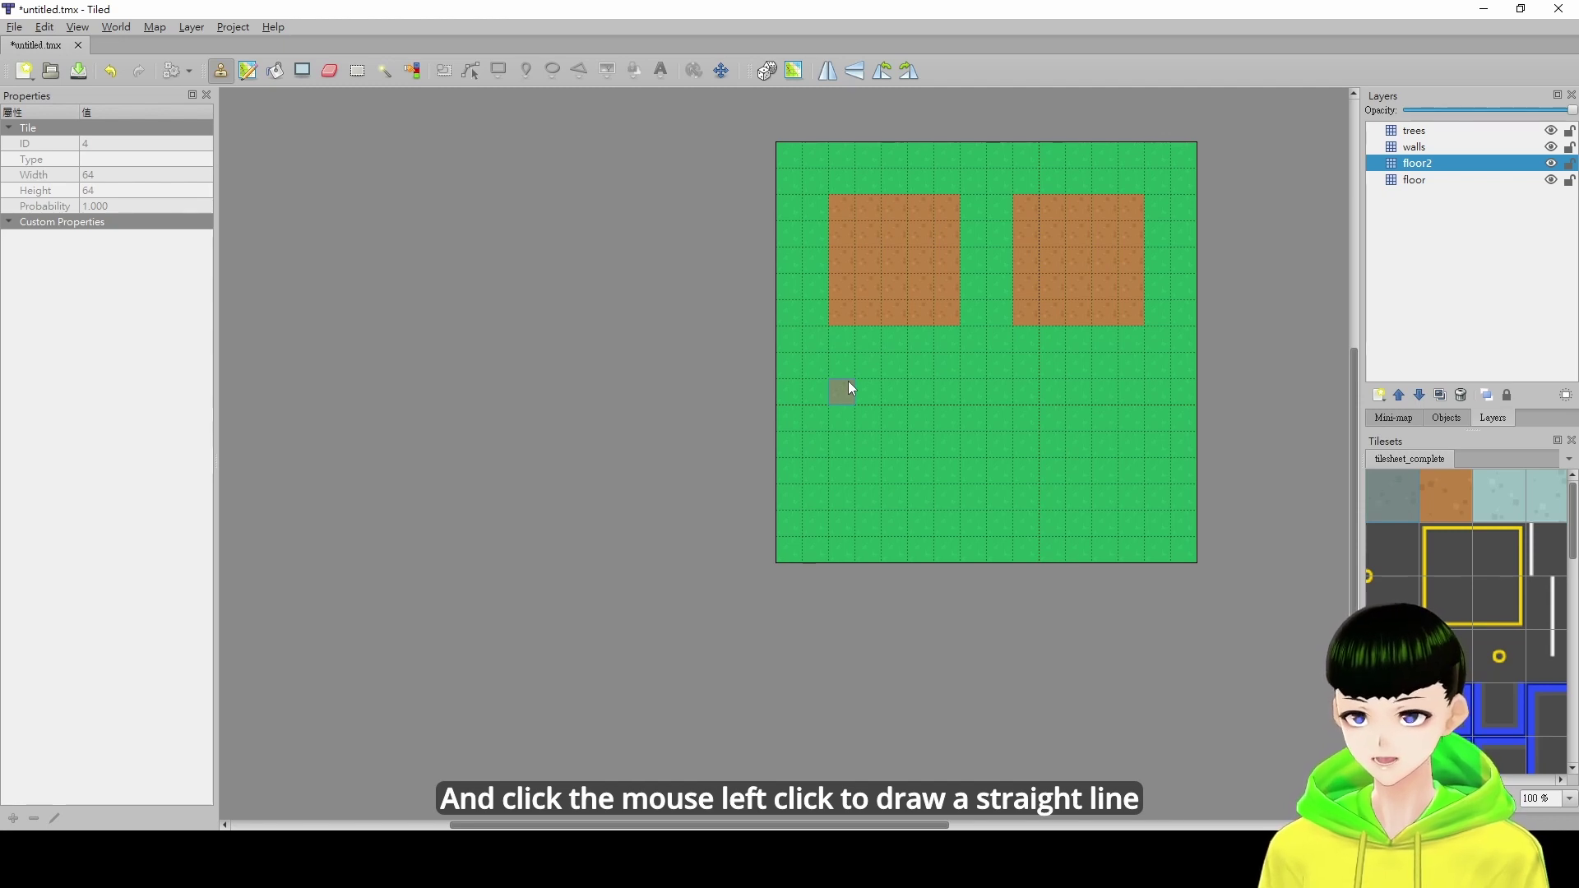
# Draw straight horizontal, vertical and diagonal dirt lines outlining a triangle below the squares.
pyautogui.keyDown('shift'); pyautogui.moveTo(848, 383); pyautogui.dragTo(891, 386); pyautogui.keyUp('shift')
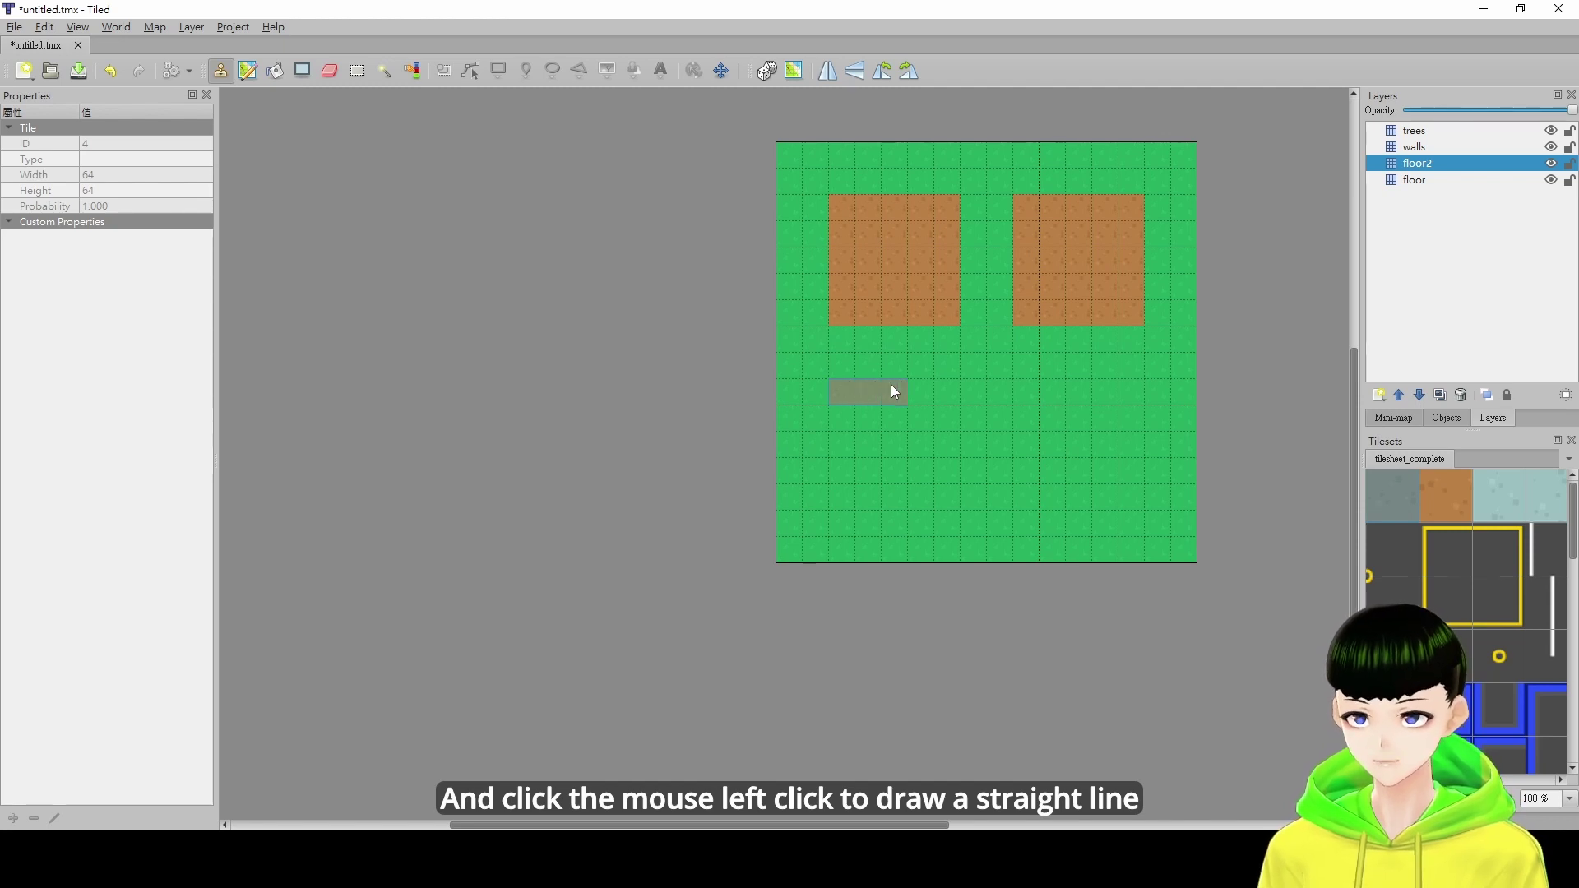
pyautogui.keyDown('shift'); pyautogui.click(1134, 393); pyautogui.keyUp('shift')
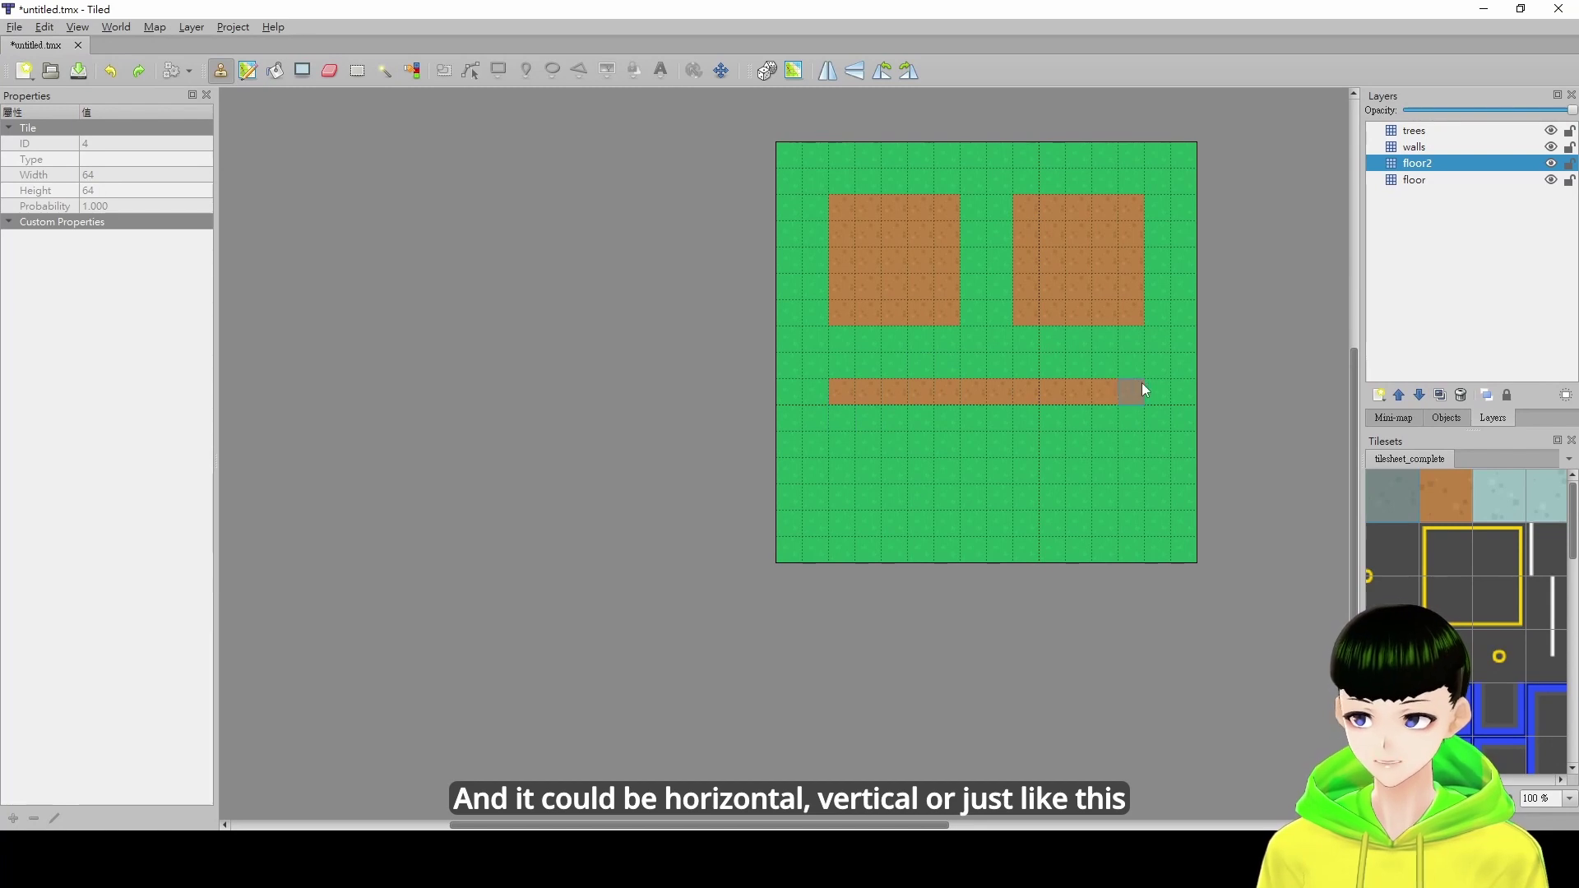
pyautogui.keyDown('shift'); pyautogui.click(849, 525); pyautogui.keyUp('shift')
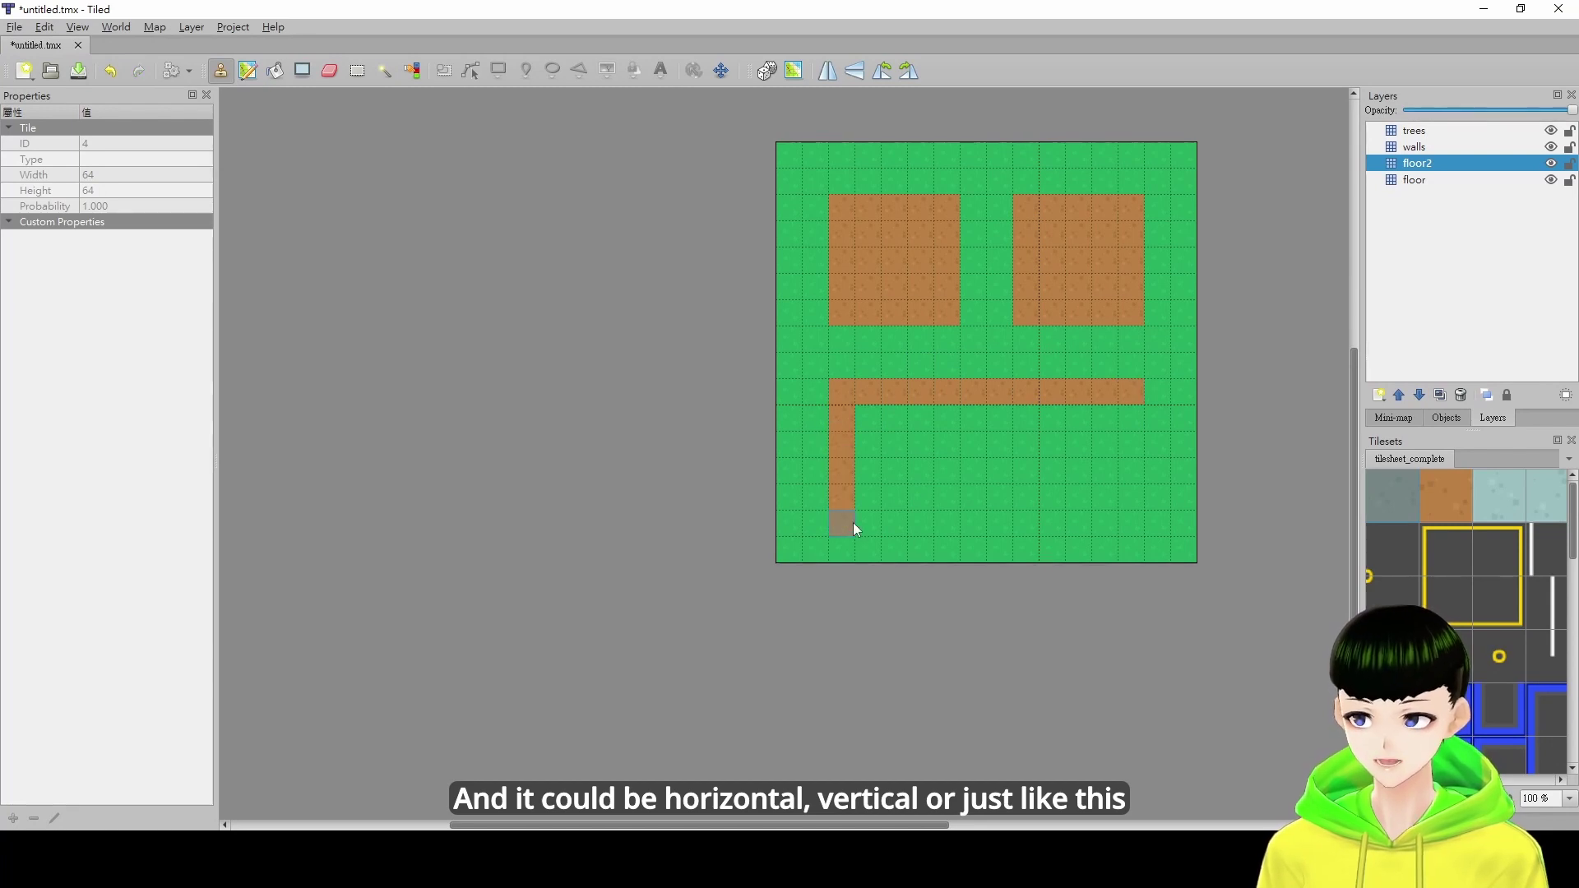
pyautogui.keyDown('shift'); pyautogui.click(1132, 394); pyautogui.keyUp('shift')
pyautogui.click(274, 69)
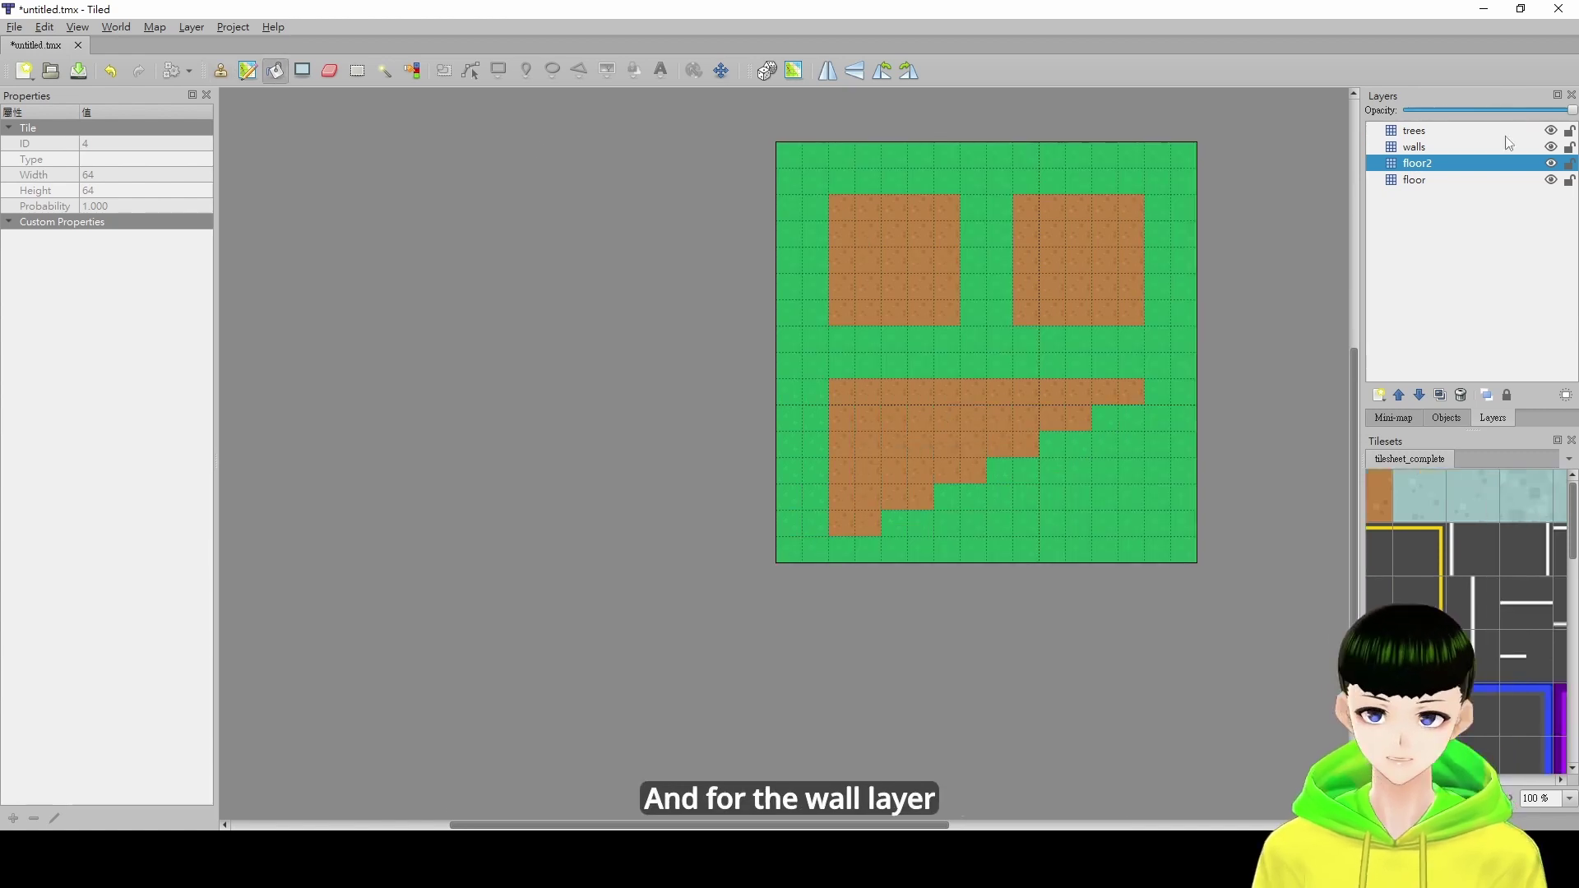
# On the walls layer, paint light-blue wall tiles along the left dirt square's top and sides.
pyautogui.click(1415, 148)
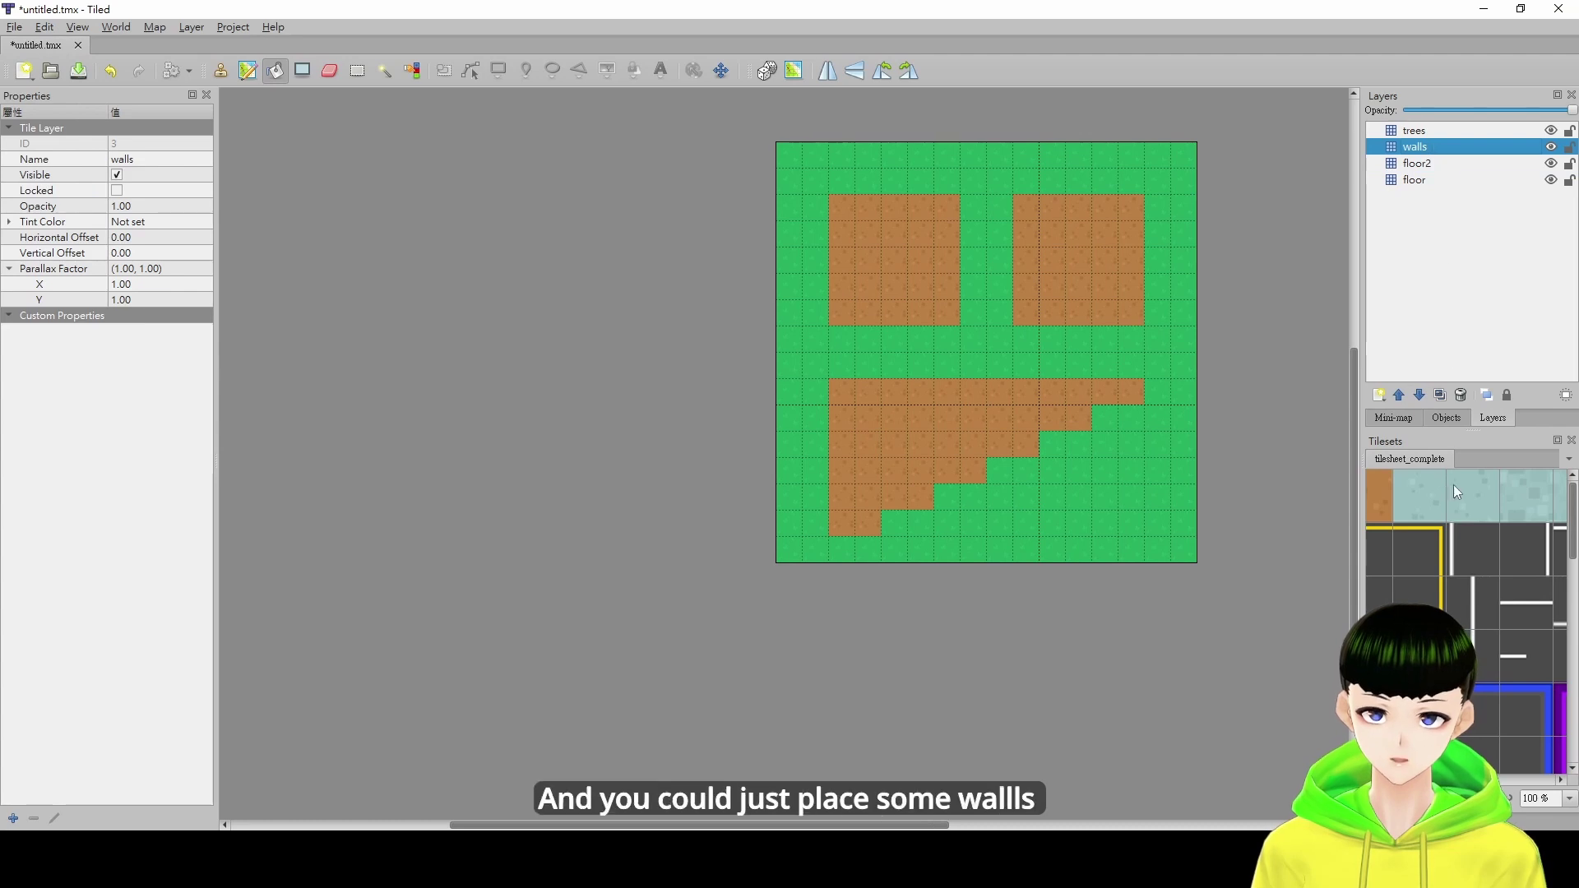
pyautogui.click(1432, 495)
pyautogui.click(223, 72)
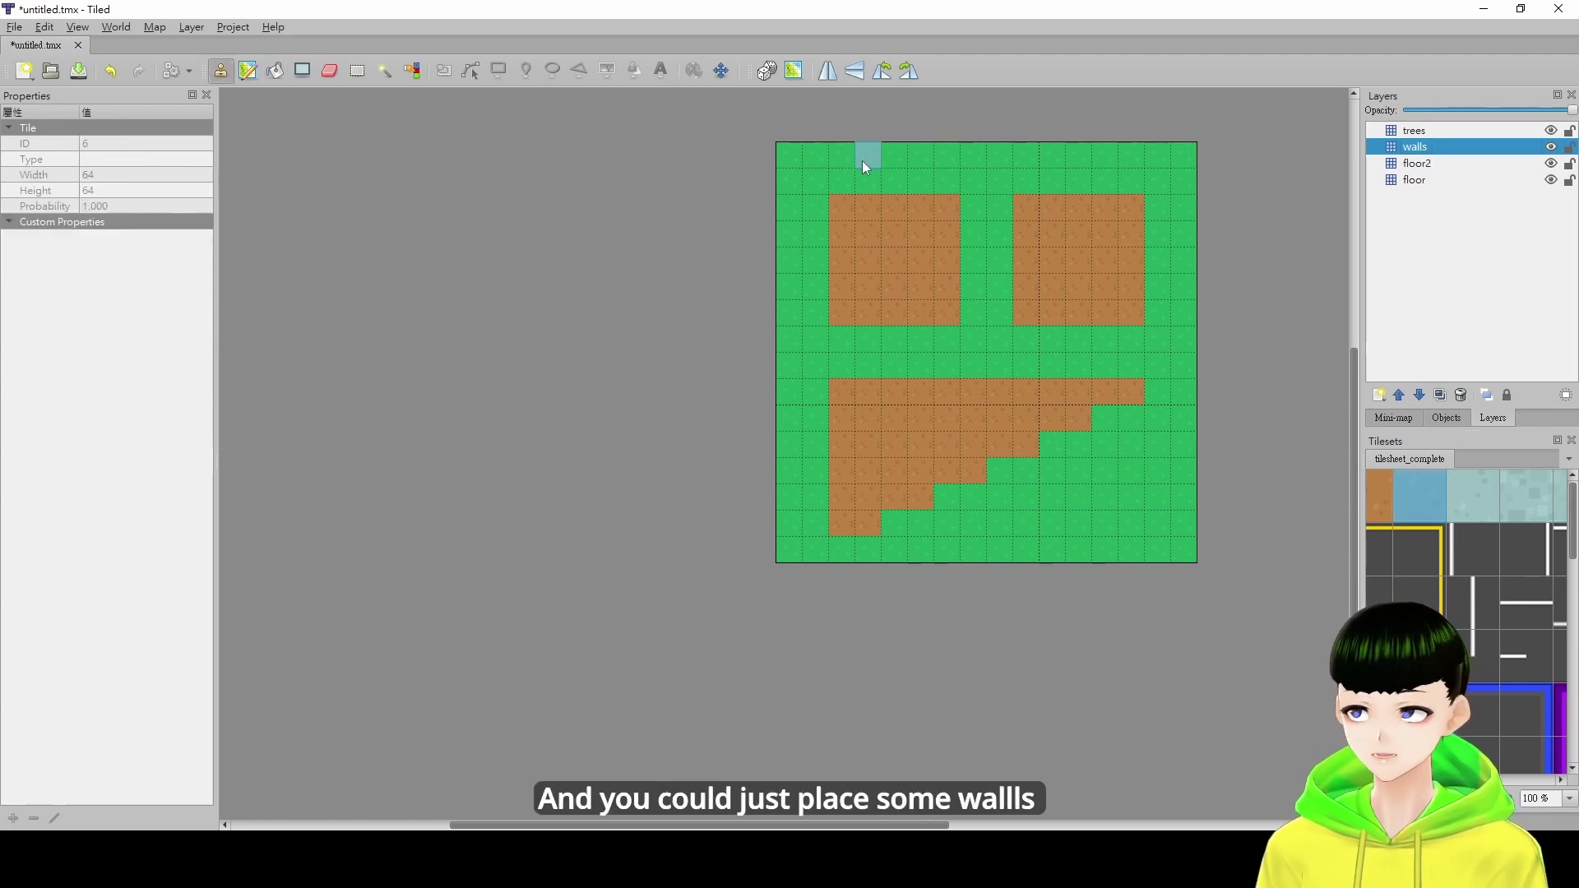
pyautogui.moveTo(978, 202); pyautogui.dragTo(983, 295)
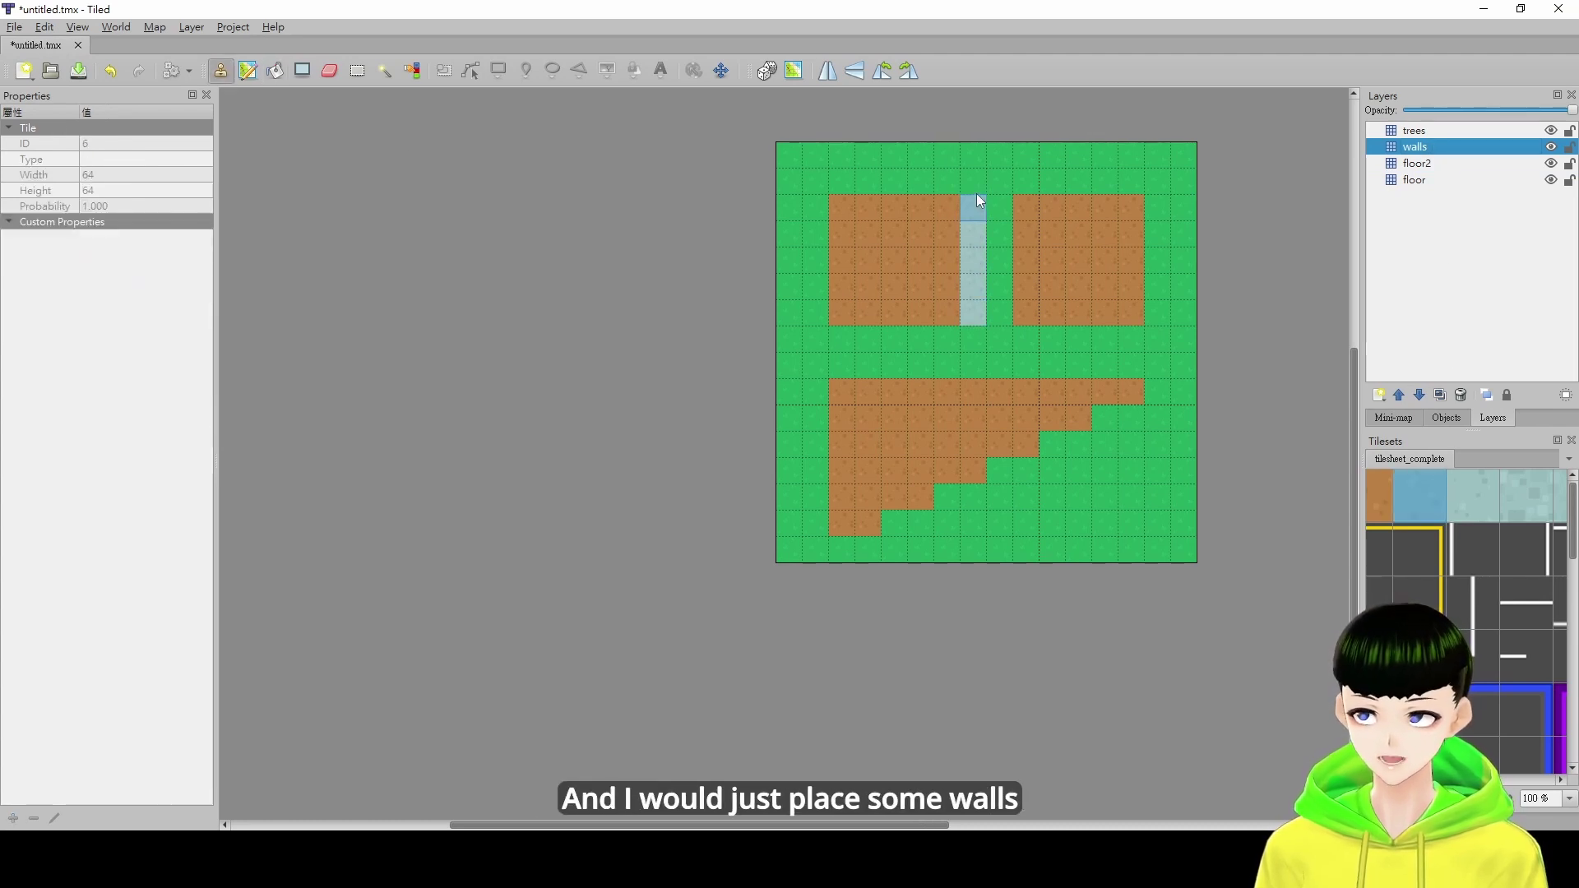
pyautogui.moveTo(826, 184)
pyautogui.mouseDown()
pyautogui.moveTo(829, 283)
pyautogui.moveTo(836, 260)
pyautogui.mouseUp()
pyautogui.click(330, 70)
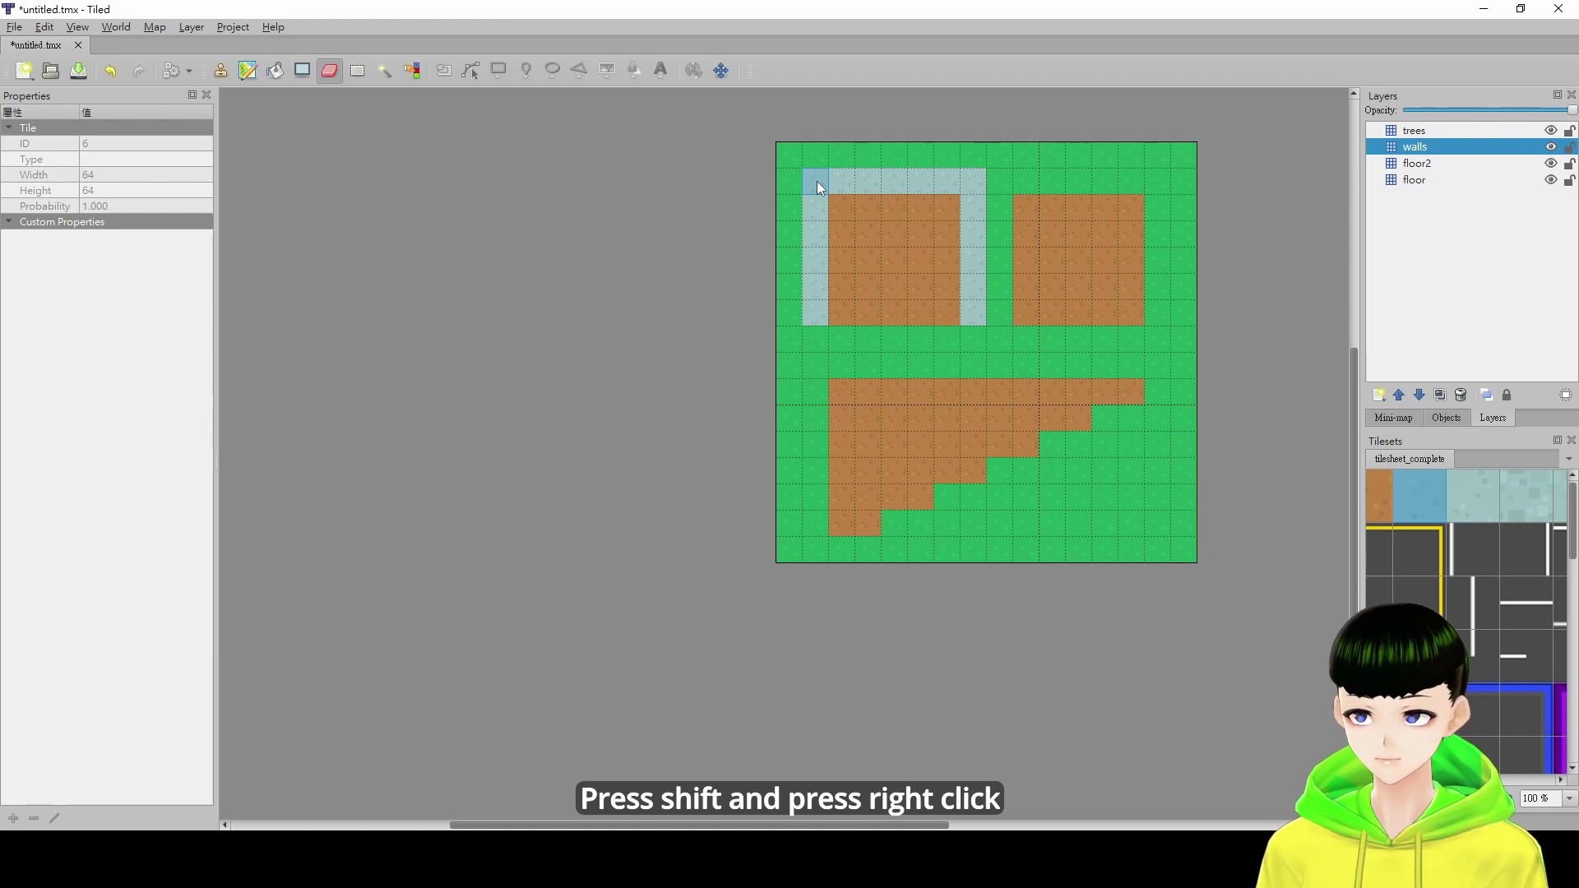
# Erase the left wall column from the walls layer only, undoing an all-layer erase first.
pyautogui.keyDown('shift'); pyautogui.moveTo(817, 181); pyautogui.dragTo(821, 233, button='right'); pyautogui.keyUp('shift')
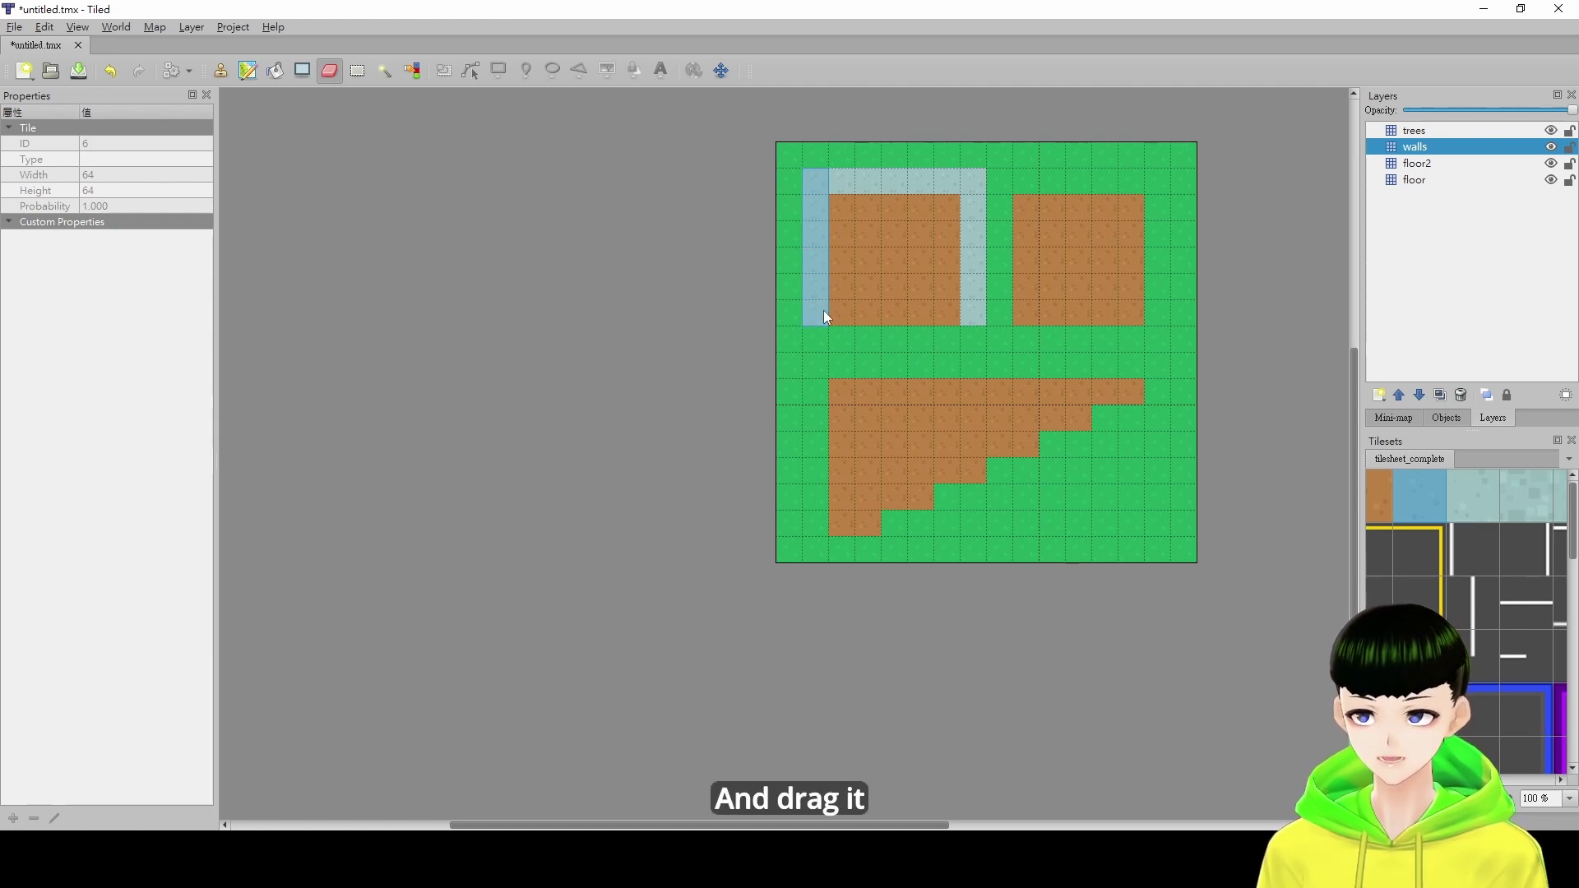
pyautogui.moveTo(823, 311); pyautogui.dragTo(823, 311, button='right')
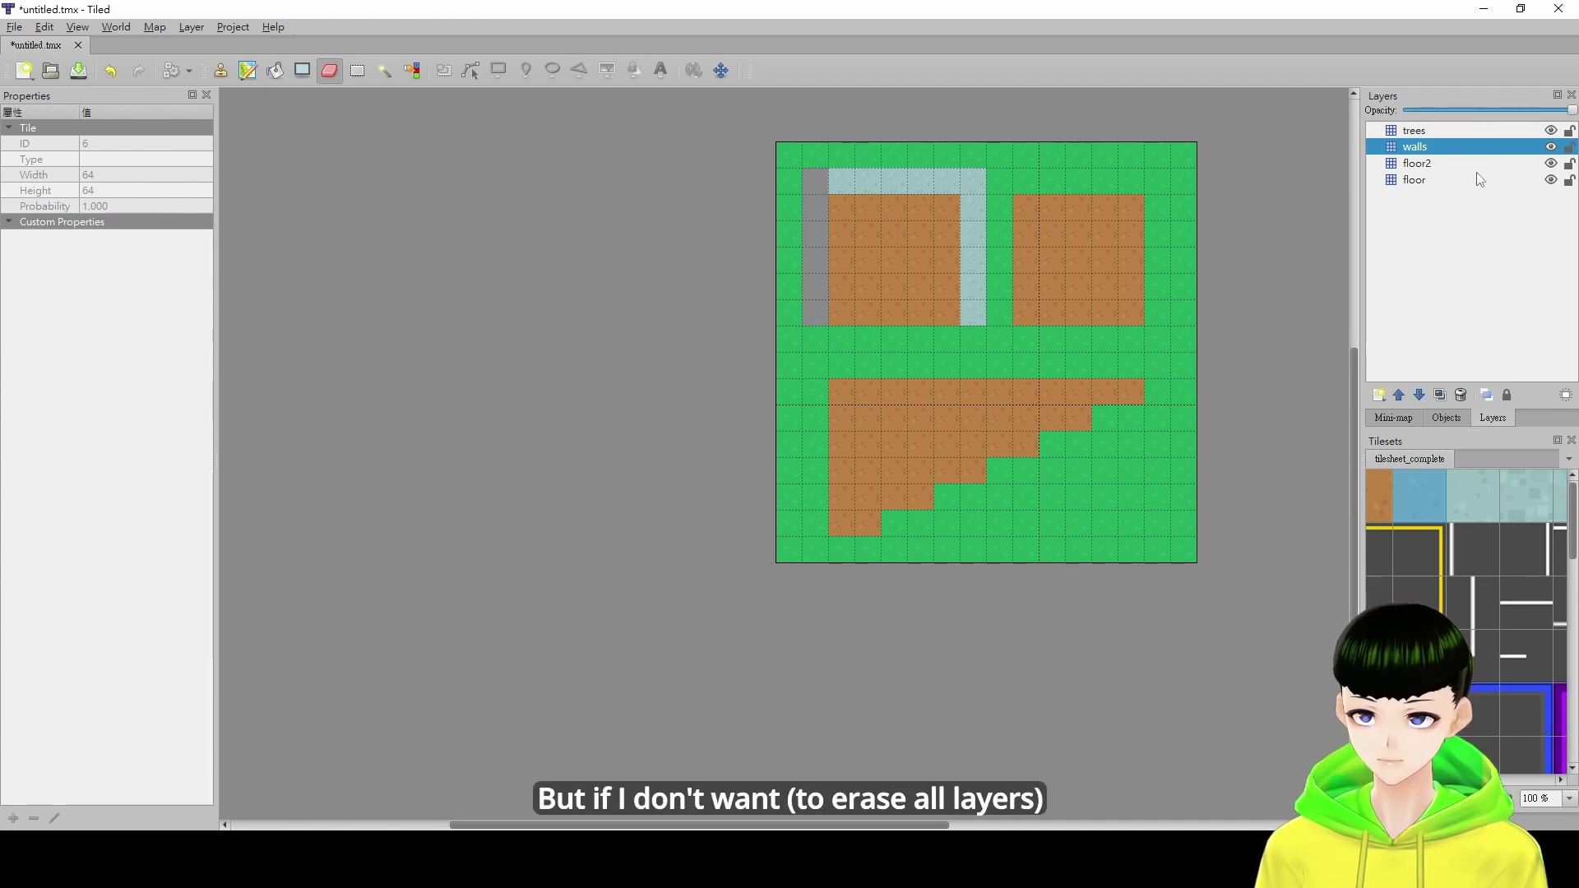
pyautogui.hotkey('ctrl', 'z')
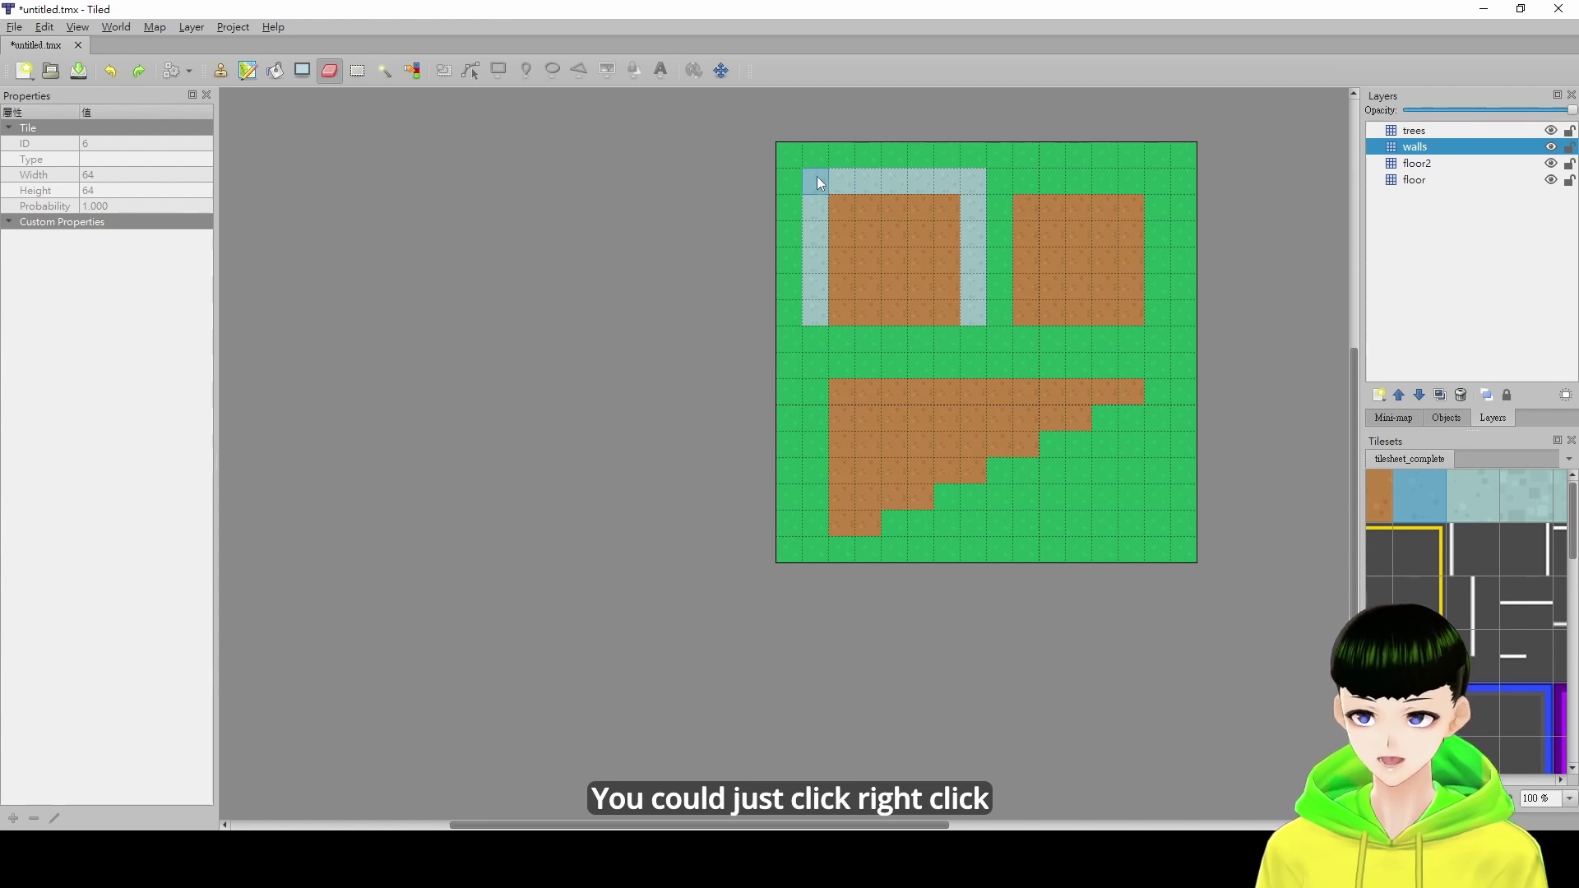
pyautogui.moveTo(818, 179); pyautogui.dragTo(823, 312, button='right')
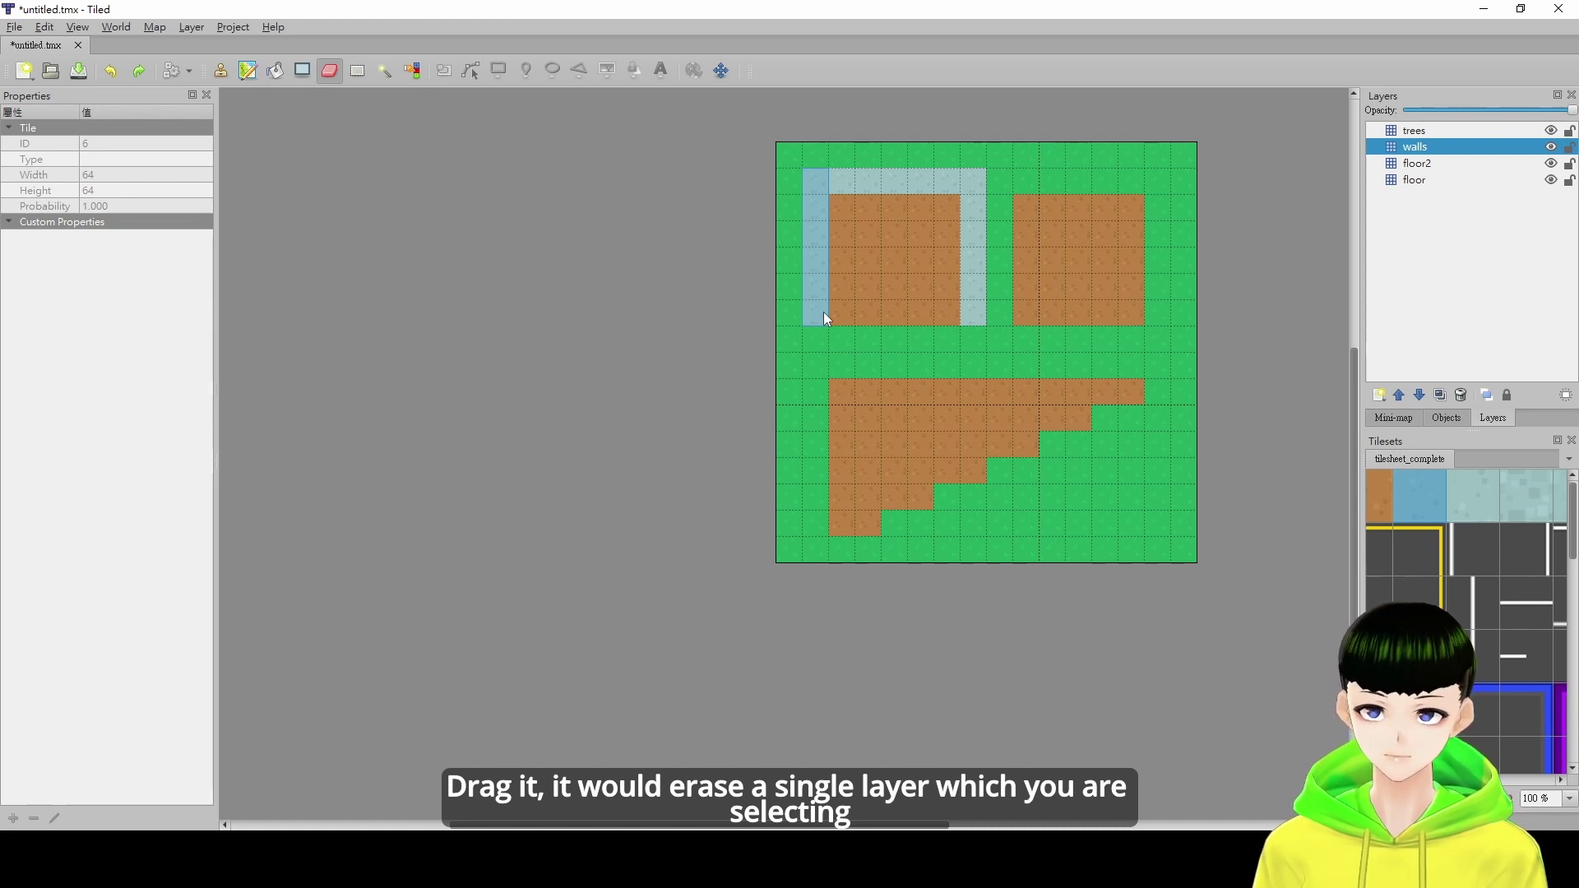
pyautogui.moveTo(823, 313); pyautogui.dragTo(824, 312, button='right')
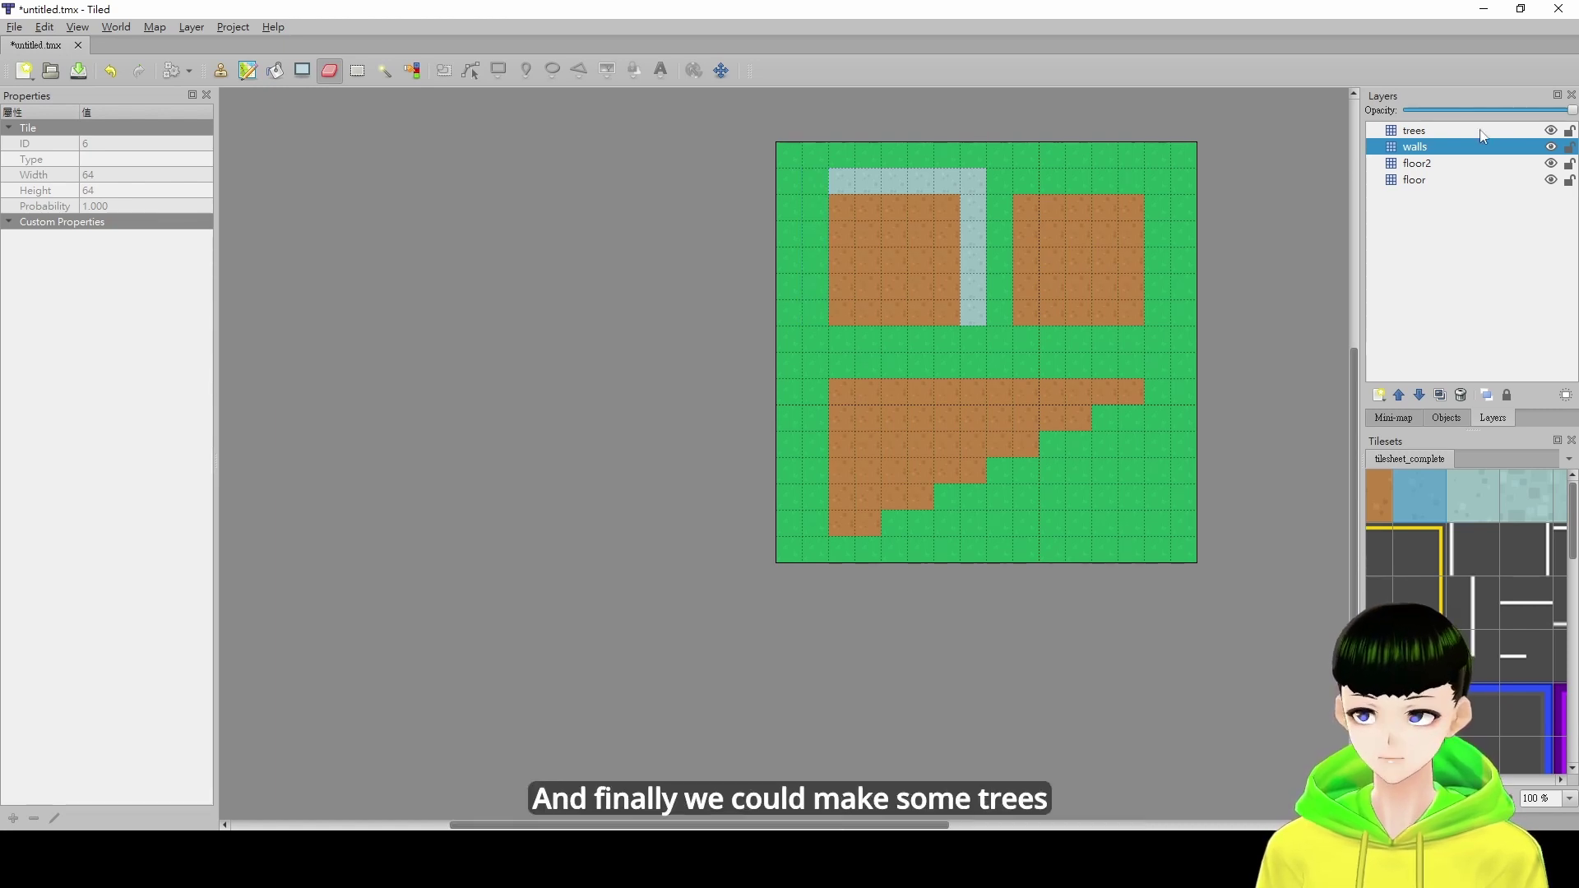
# On the trees layer, paint a 4×4 block of white tree tiles beside the dirt triangle.
pyautogui.click(1427, 131)
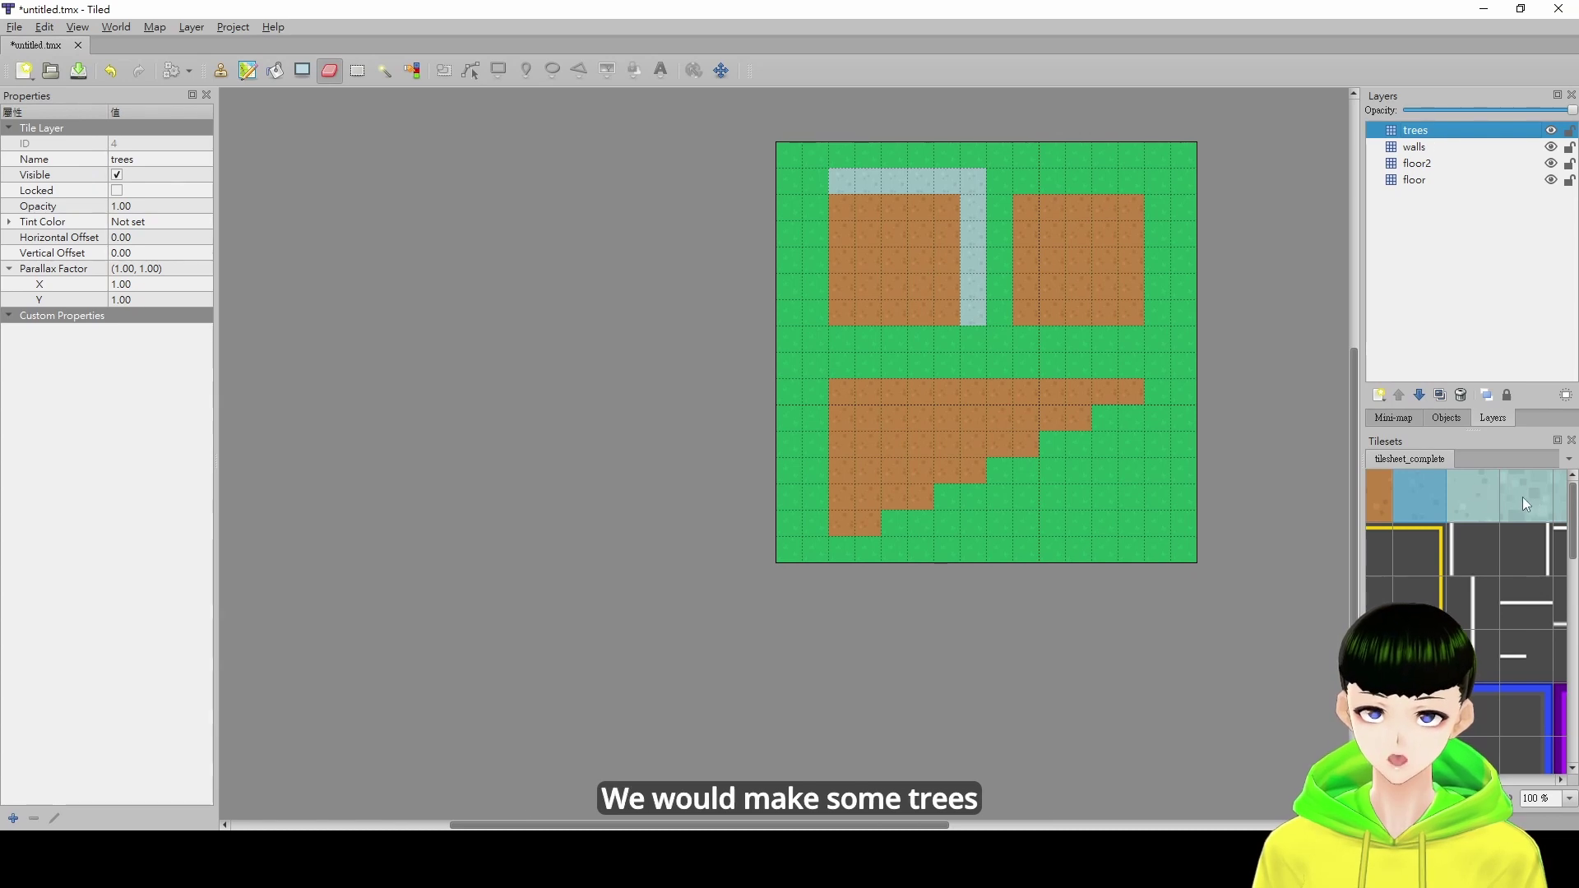
pyautogui.scroll(-3, 1469, 616)
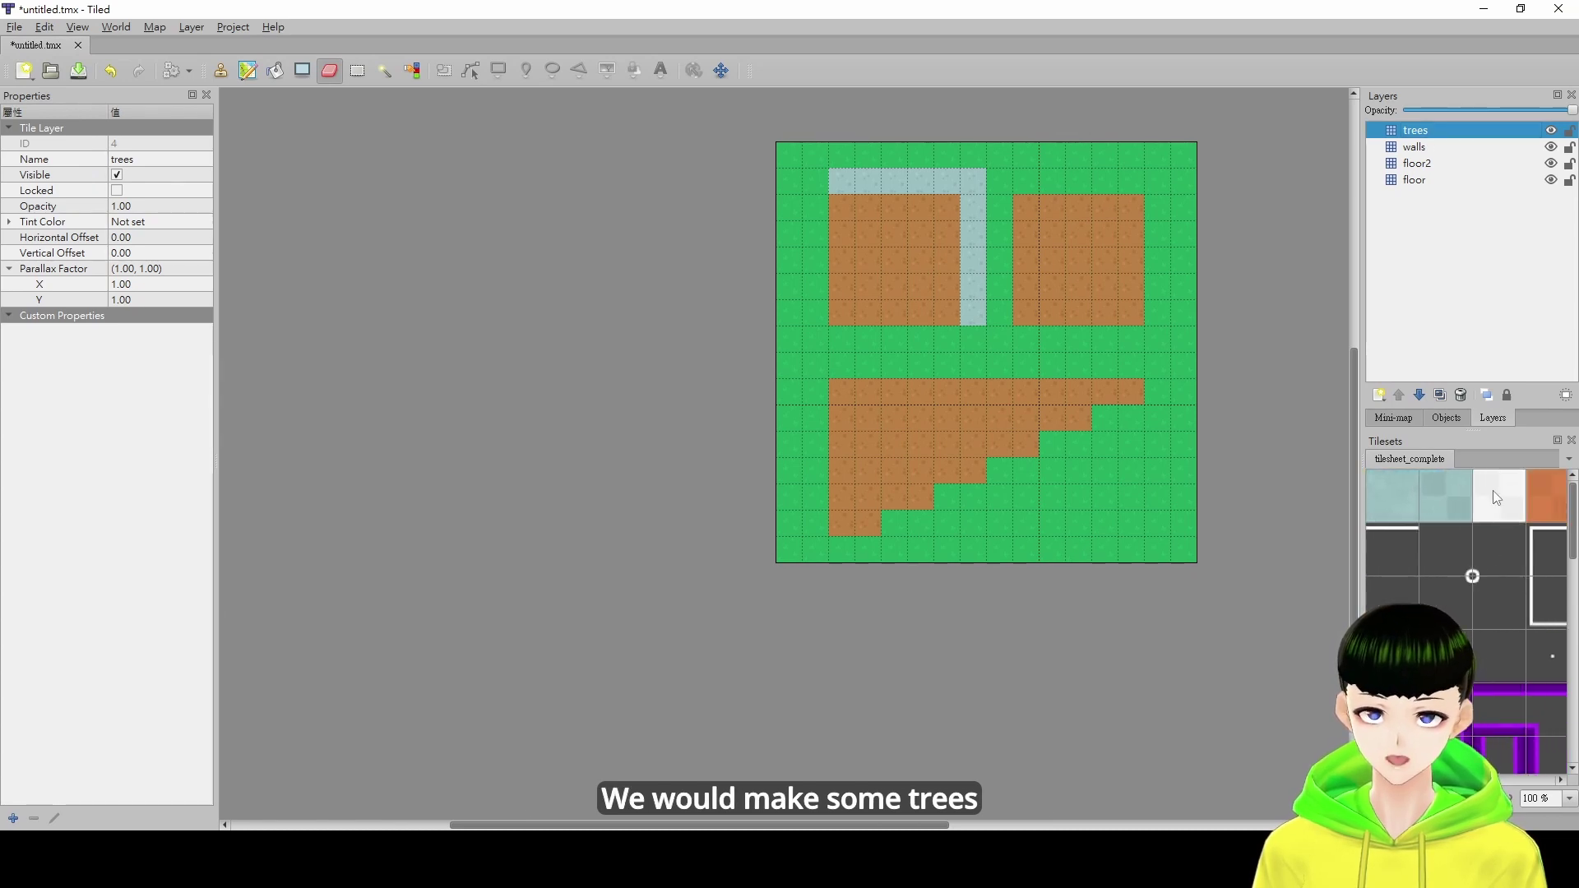
pyautogui.click(1419, 555)
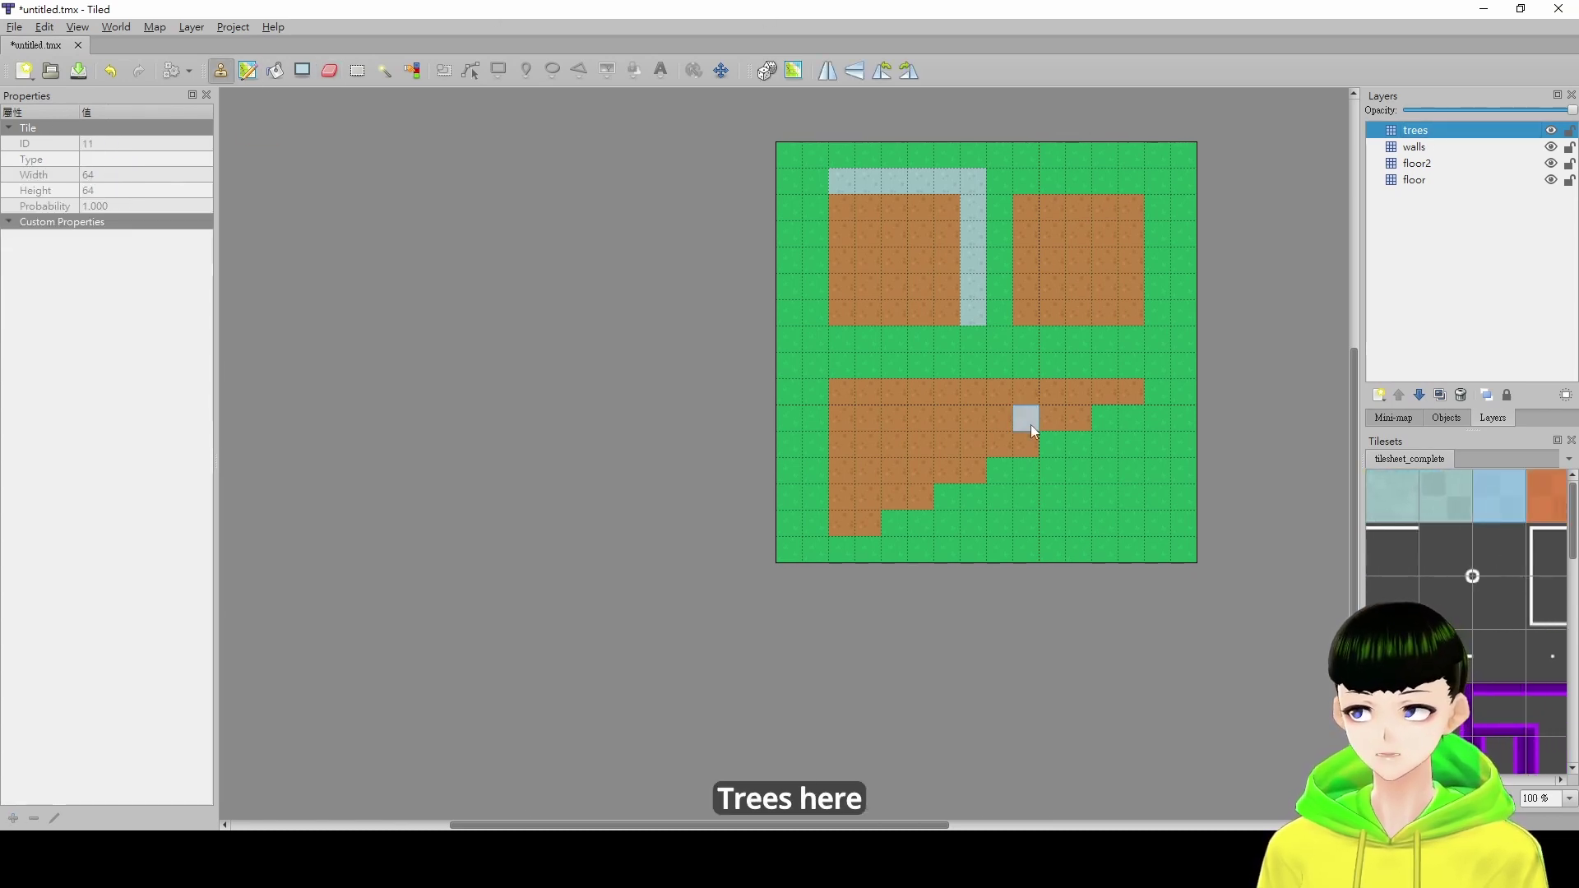
pyautogui.moveTo(1077, 441); pyautogui.dragTo(1077, 528)
pyautogui.moveTo(1053, 461); pyautogui.dragTo(1136, 528)
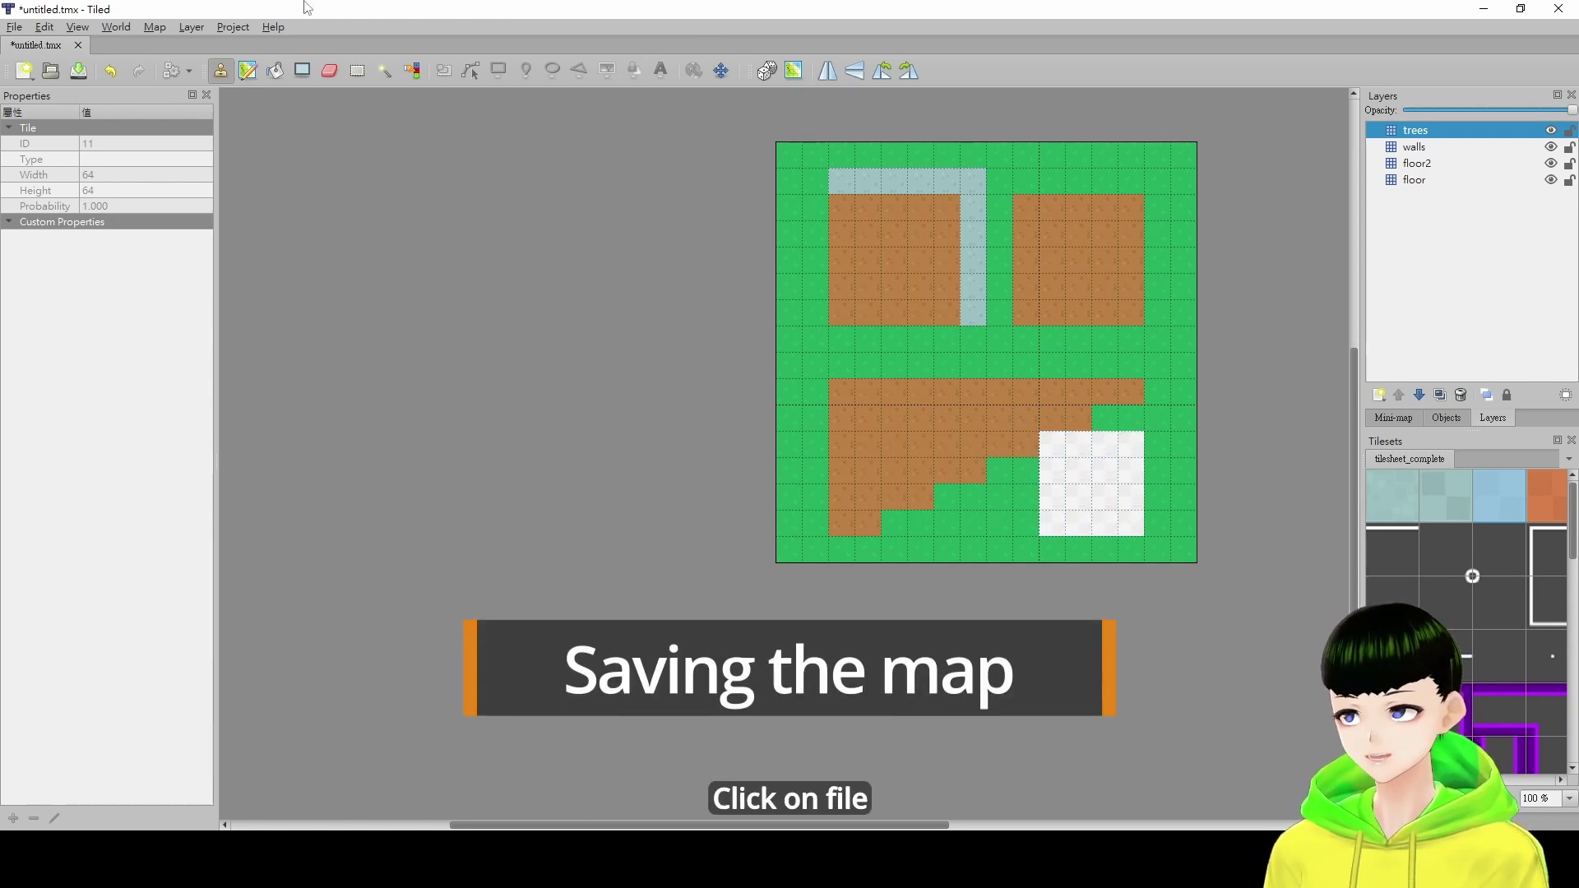
# Save the map as untitled.json, selecting the JSON map files format.
pyautogui.click(15, 27)
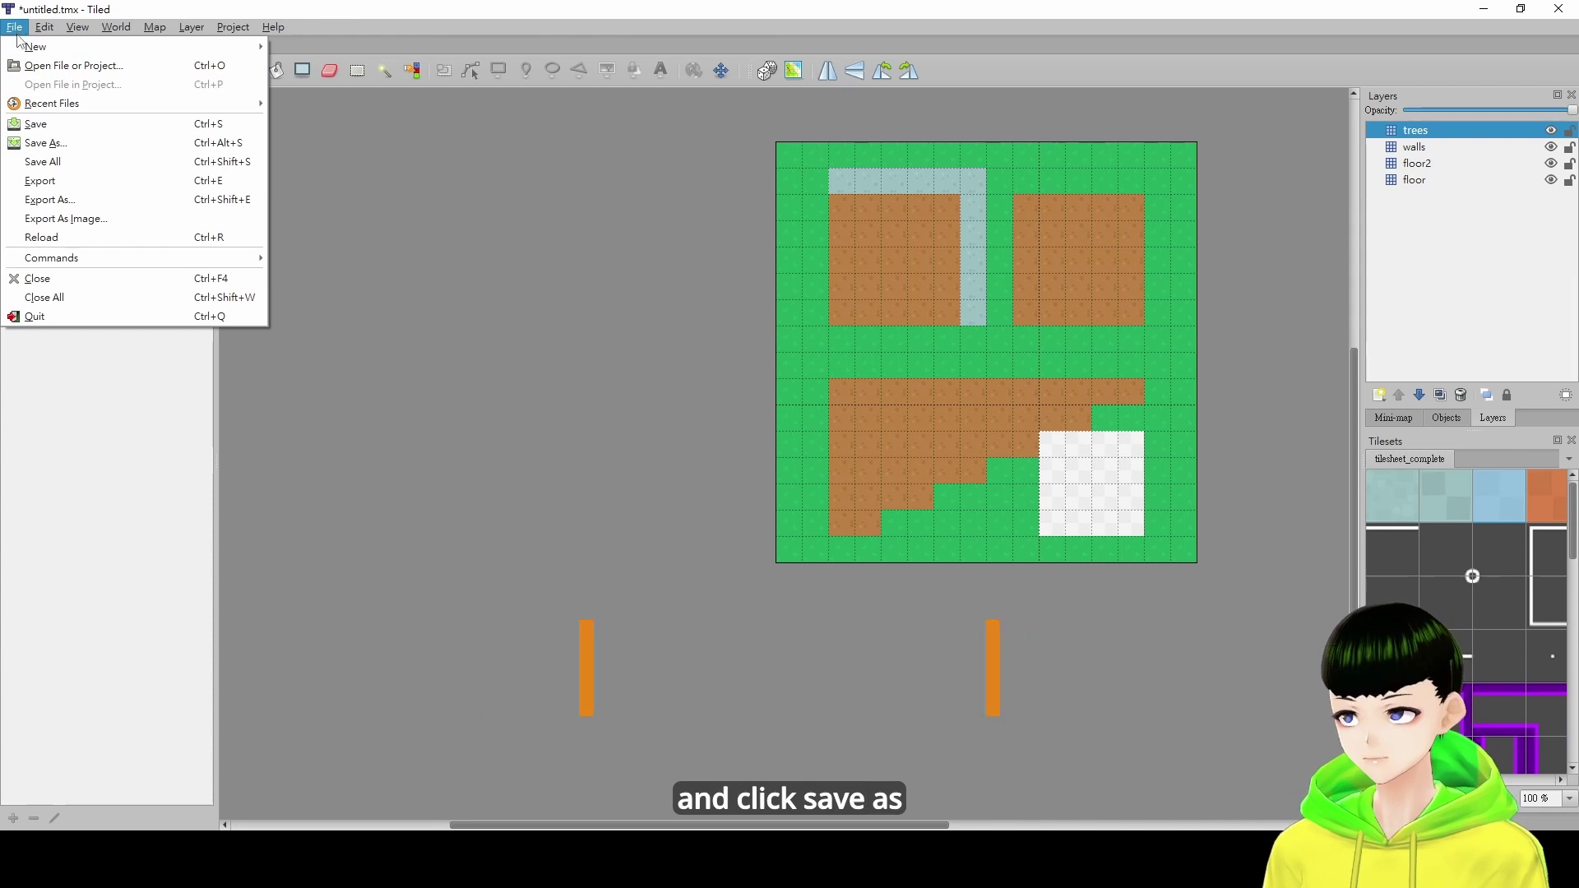
pyautogui.click(65, 145)
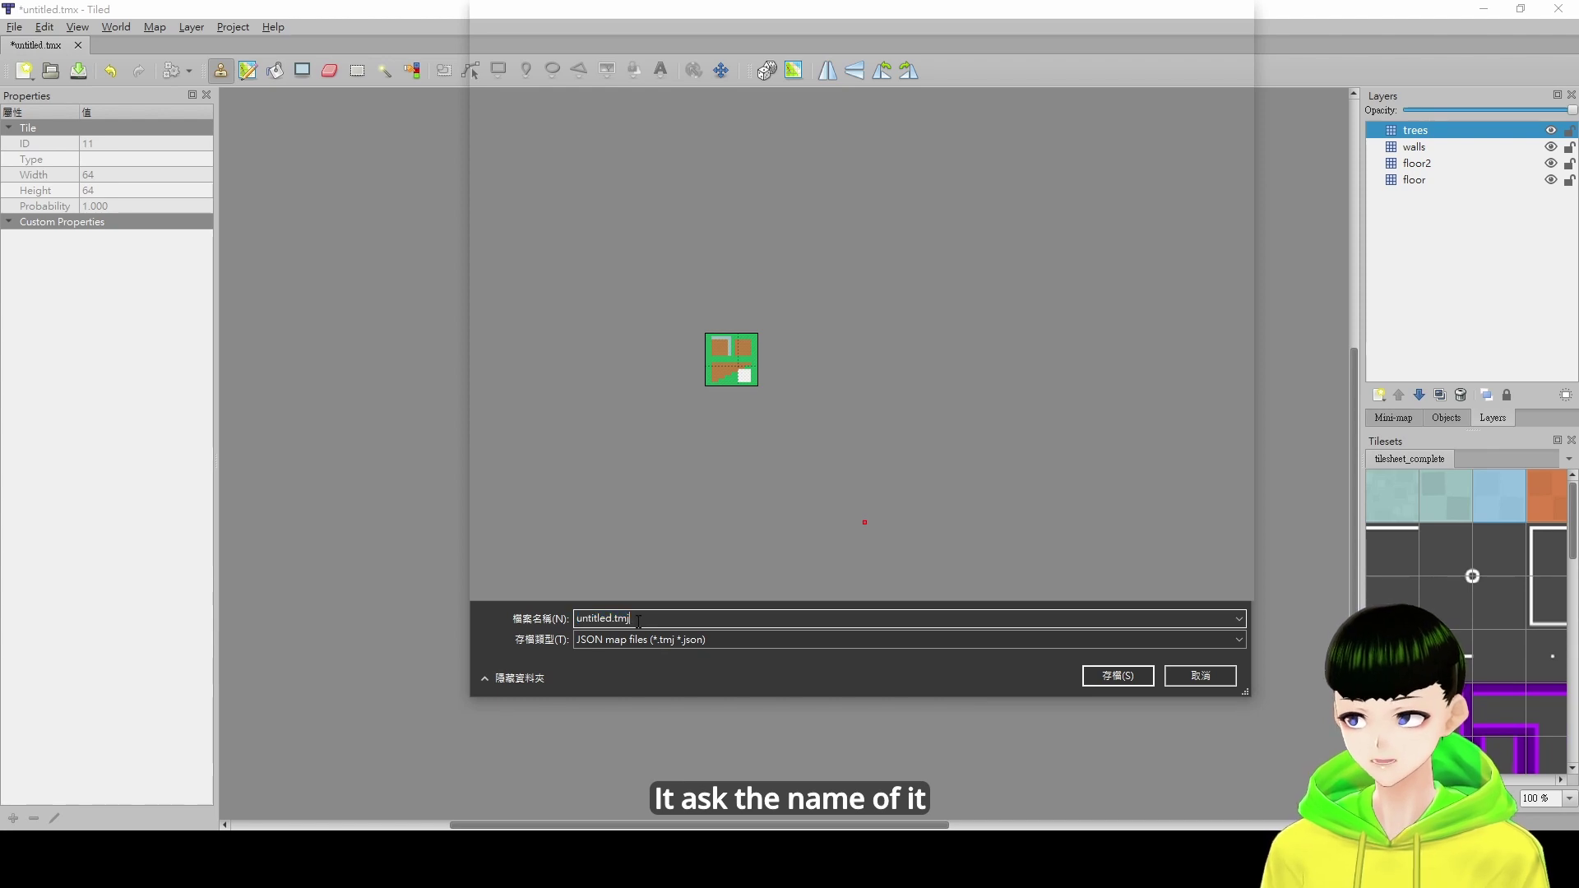
pyautogui.press('BackSpace')
pyautogui.press('BackSpace')
pyautogui.write('json')
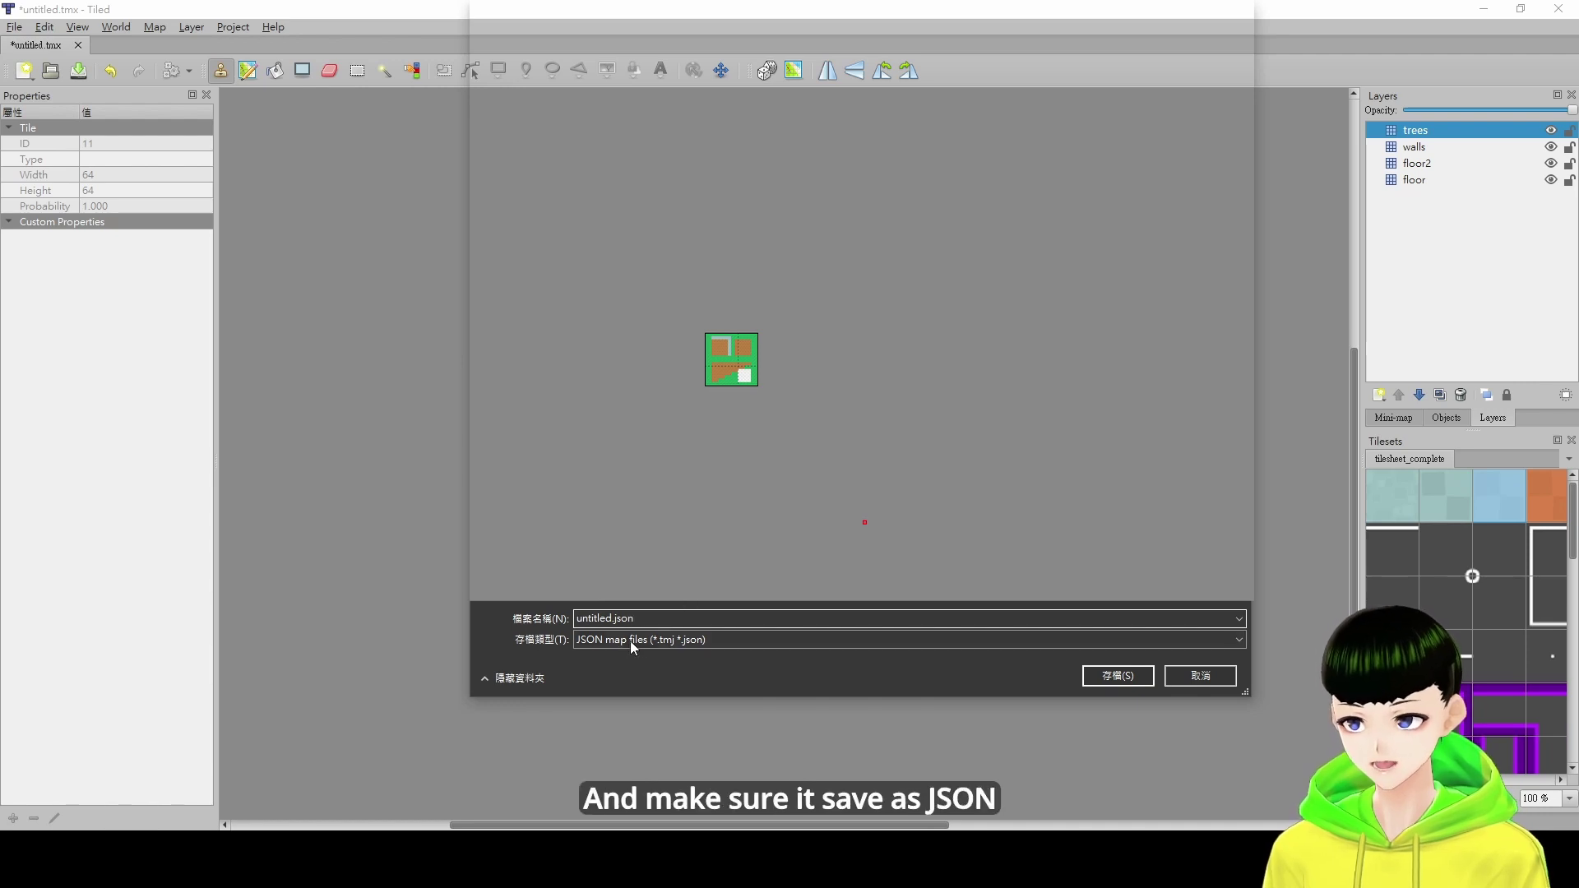
pyautogui.click(634, 640)
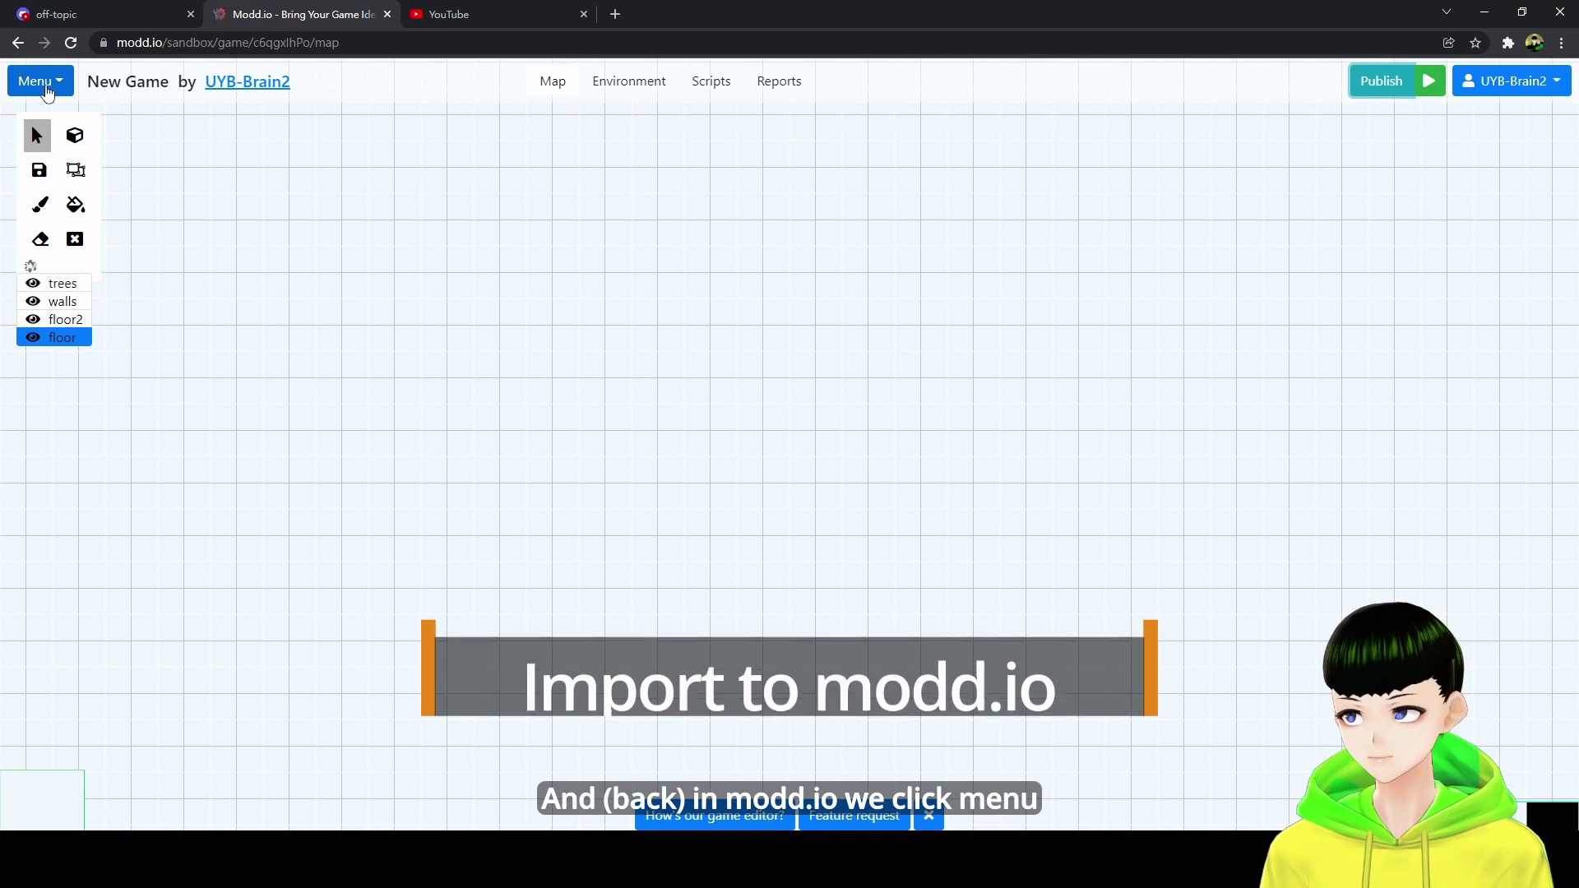
# Upload the Tiled JSON in the Map settings, getting Success for a 16×16 map with 64-pixel tiles.
pyautogui.click(37, 87)
pyautogui.click(81, 349)
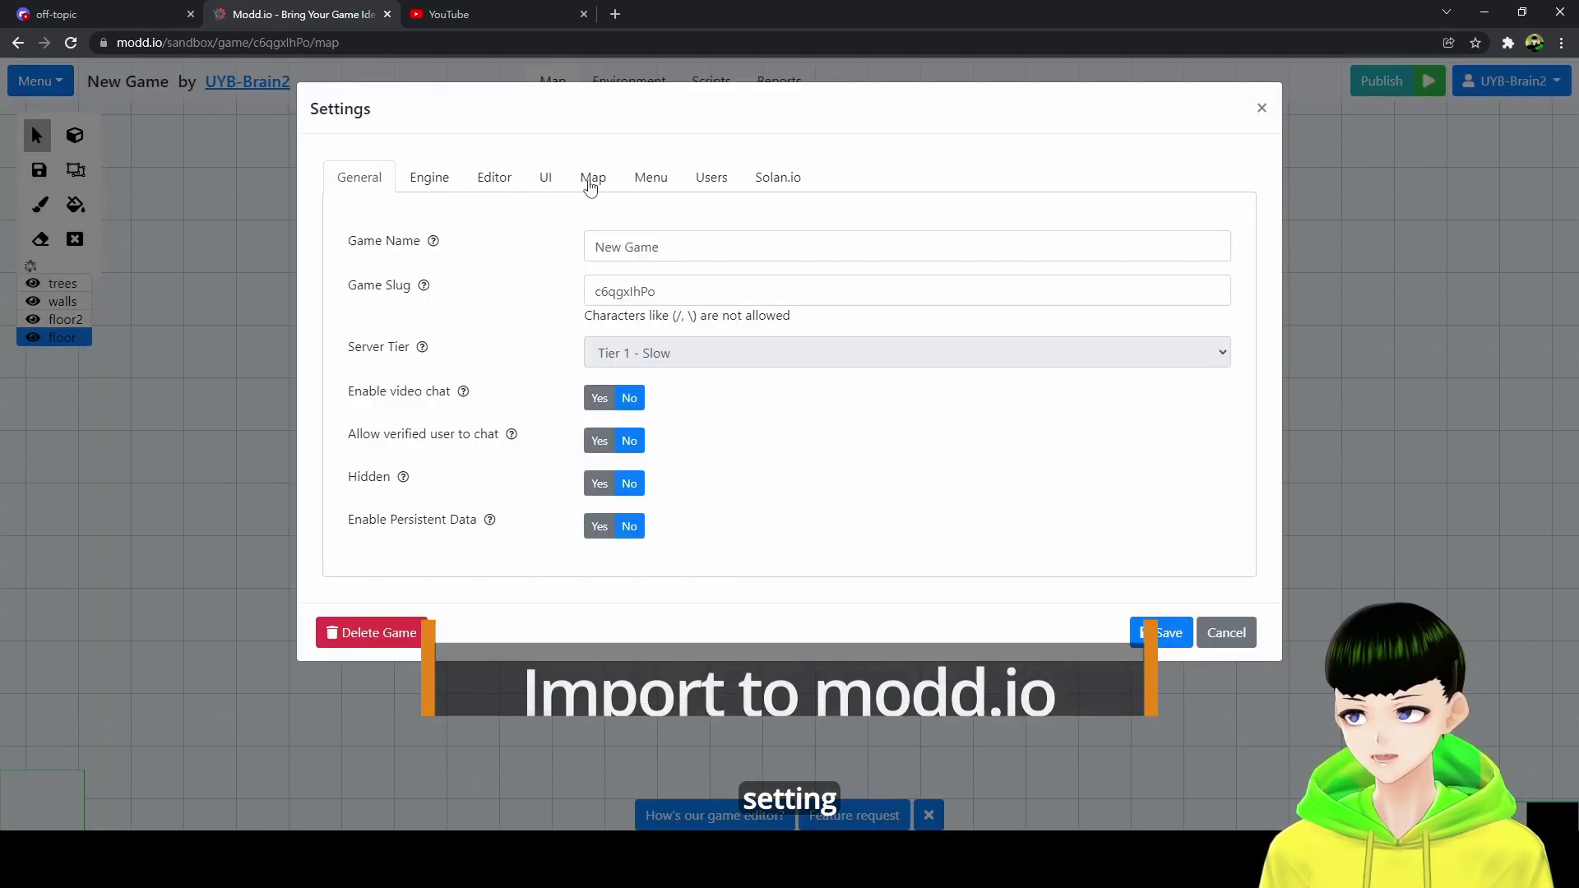
pyautogui.click(595, 180)
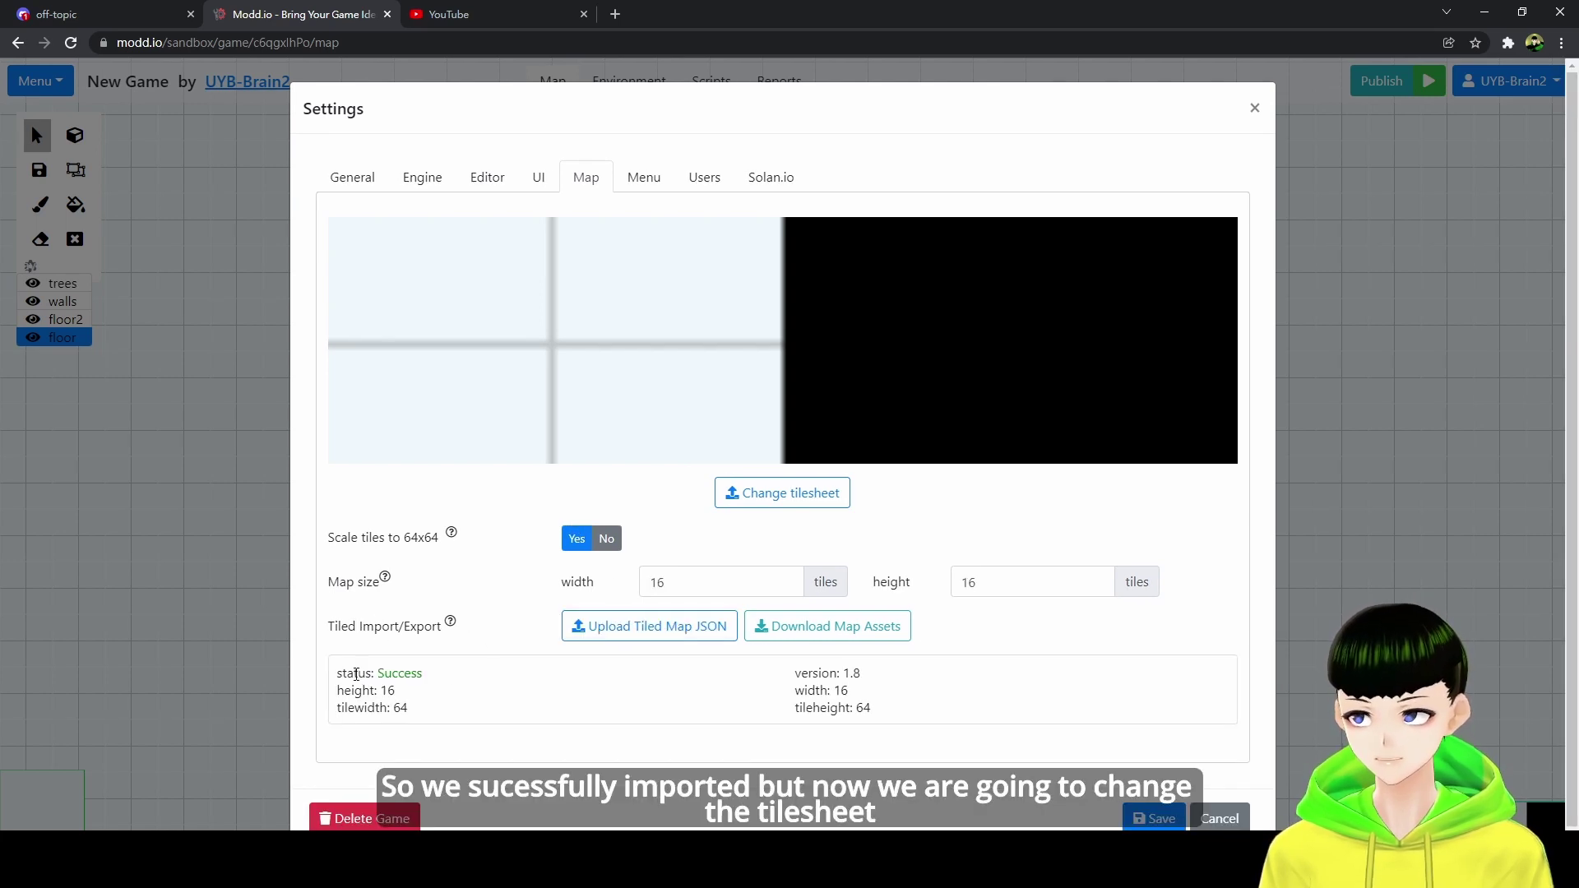
pyautogui.moveTo(385, 673); pyautogui.dragTo(430, 678)
pyautogui.click(453, 709)
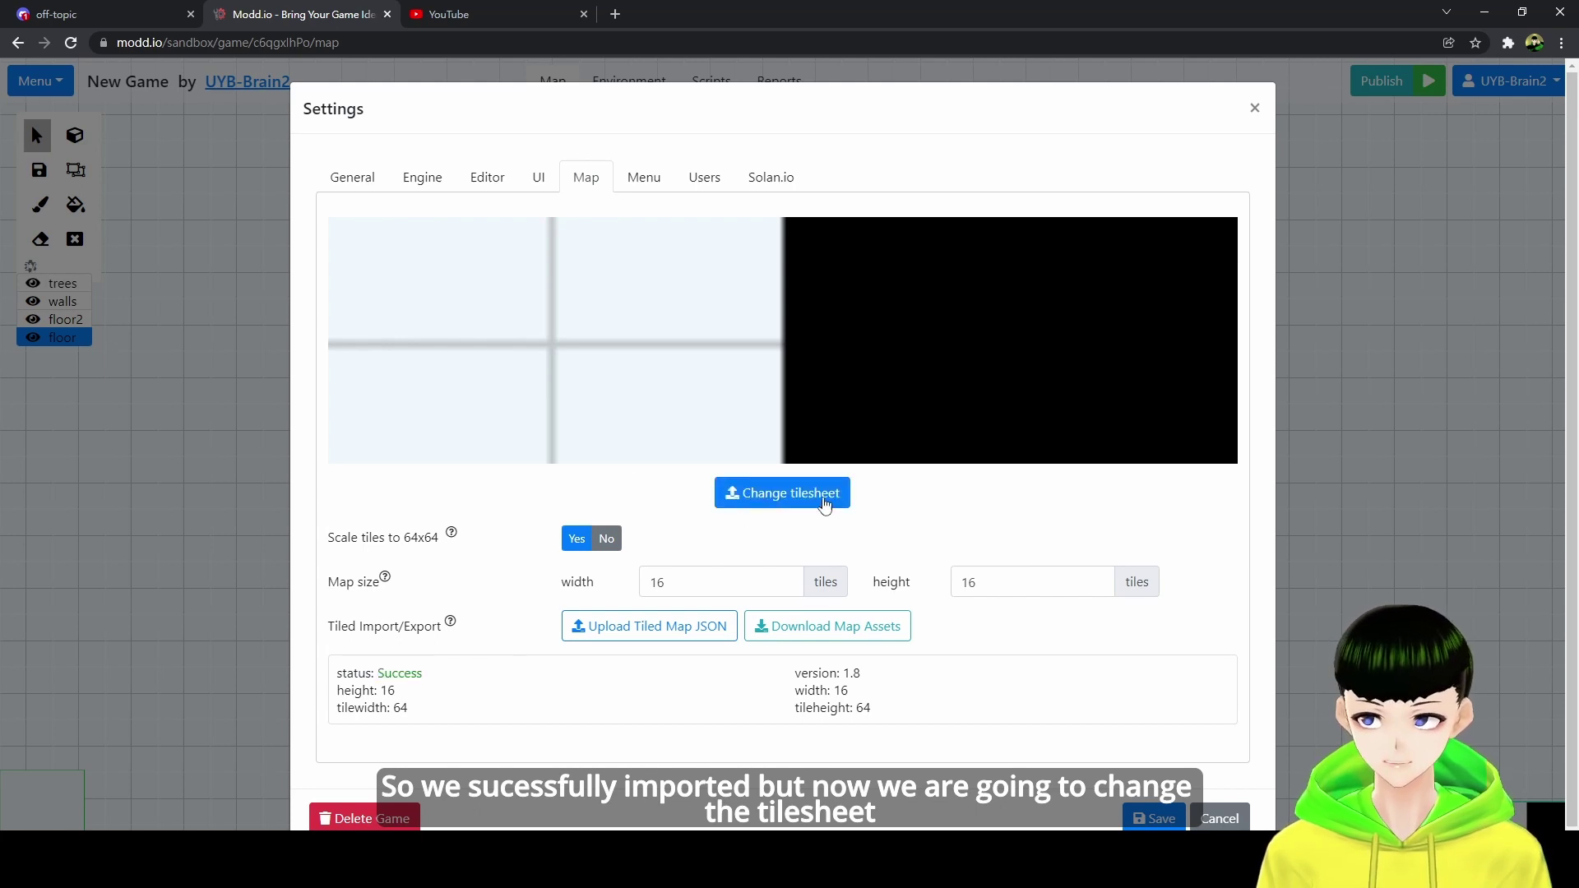
# Replace the map's tilesheet with the uploaded non-public tilesheet_complete image.
pyautogui.click(821, 505)
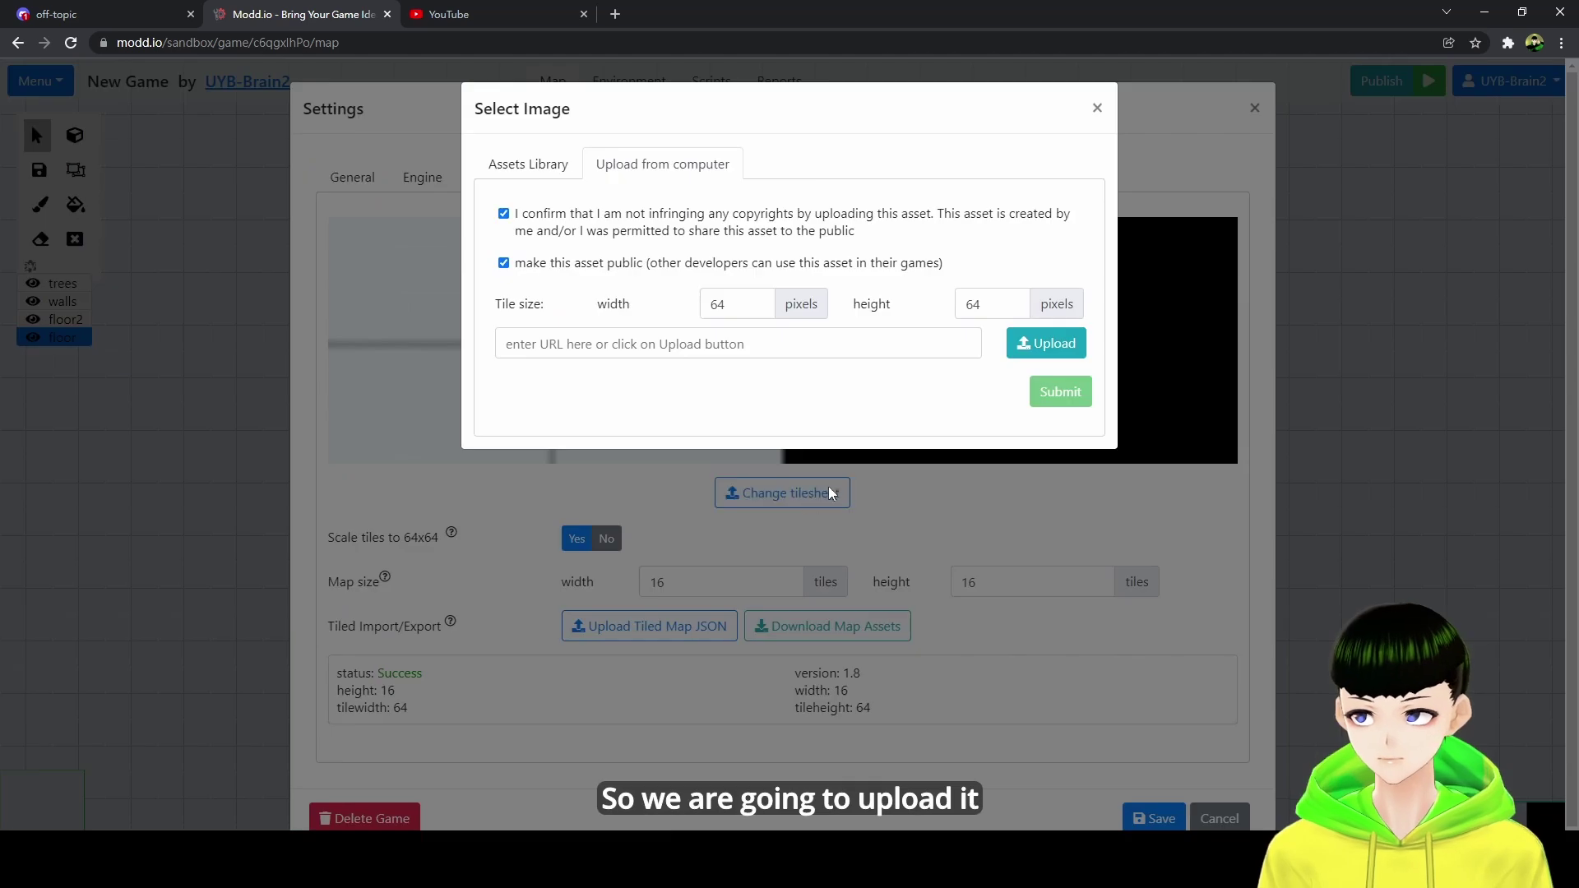
pyautogui.click(503, 262)
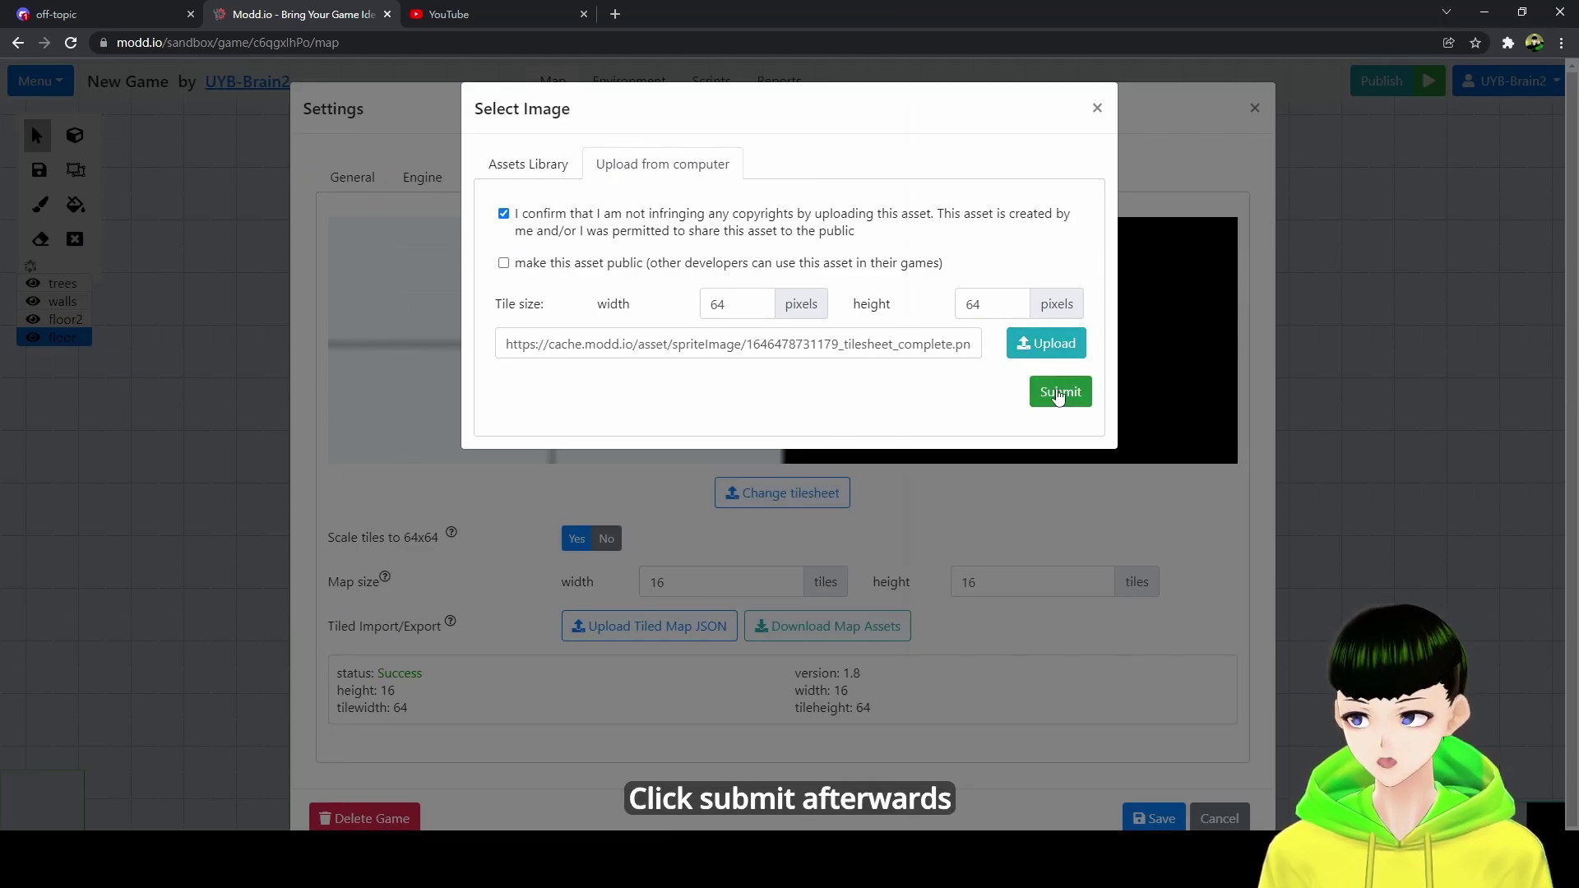
pyautogui.click(1060, 393)
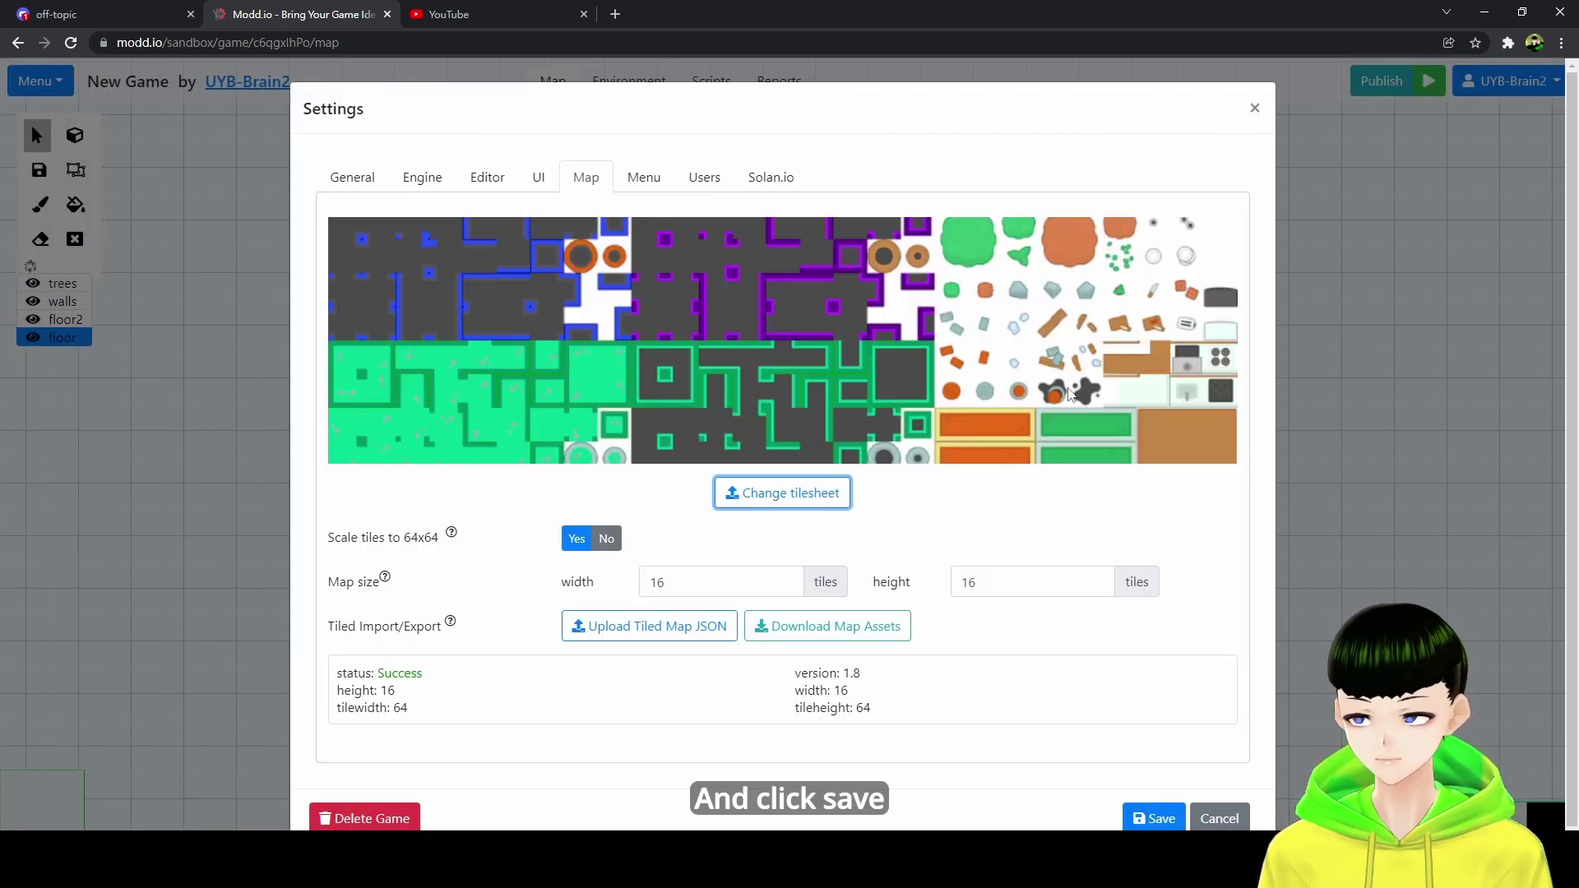
pyautogui.scroll(-1, 1131, 617)
# Save and confirm the updated map settings, then re-publish the game with the new map.
pyautogui.click(1154, 808)
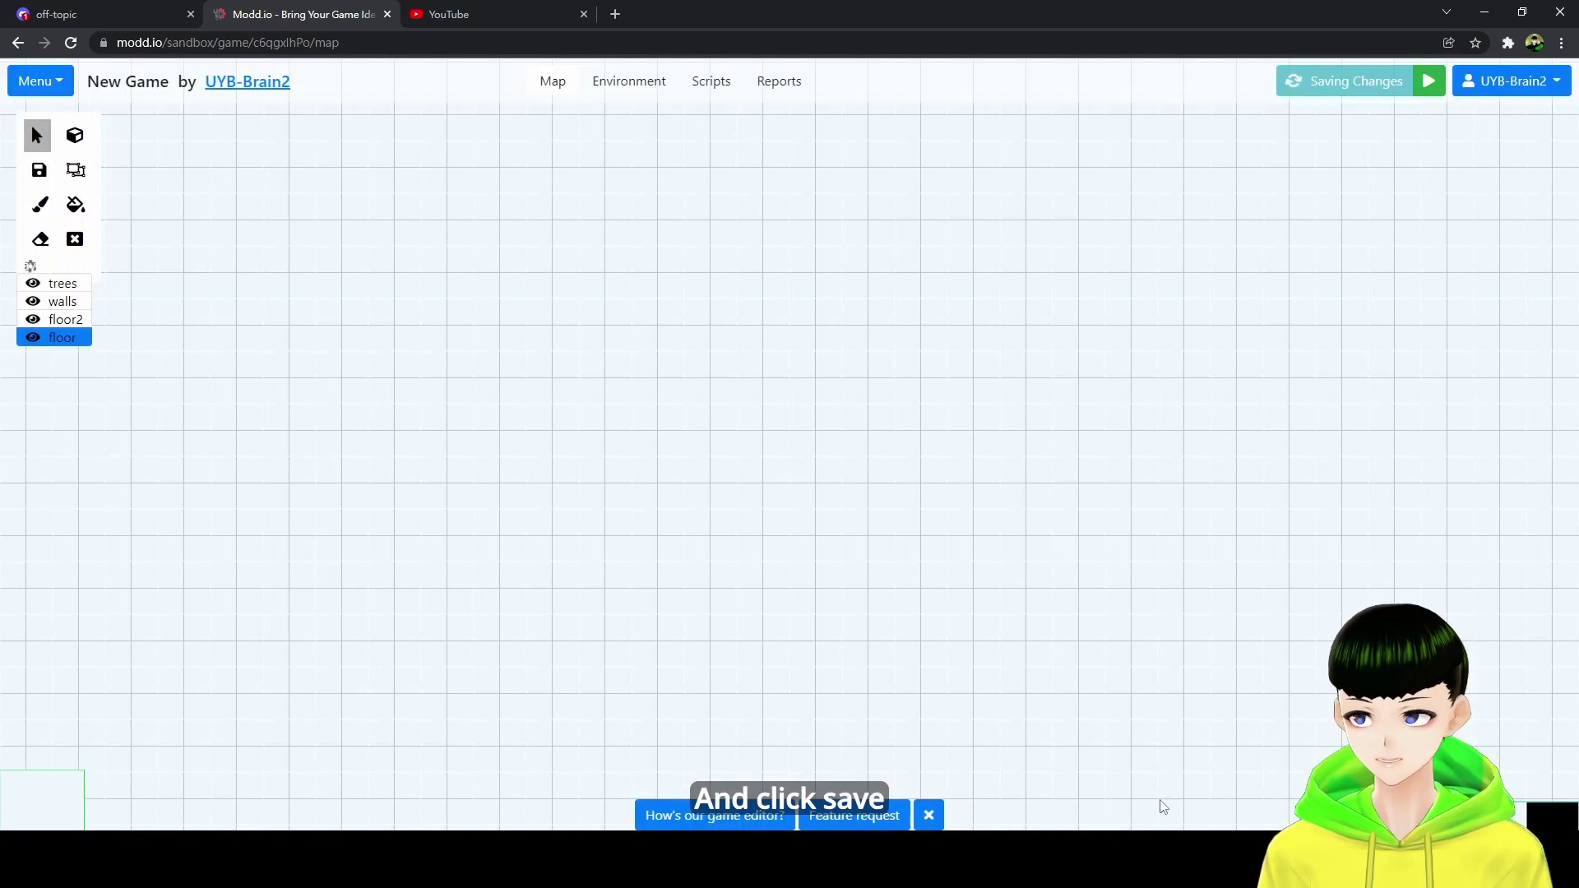
pyautogui.click(737, 552)
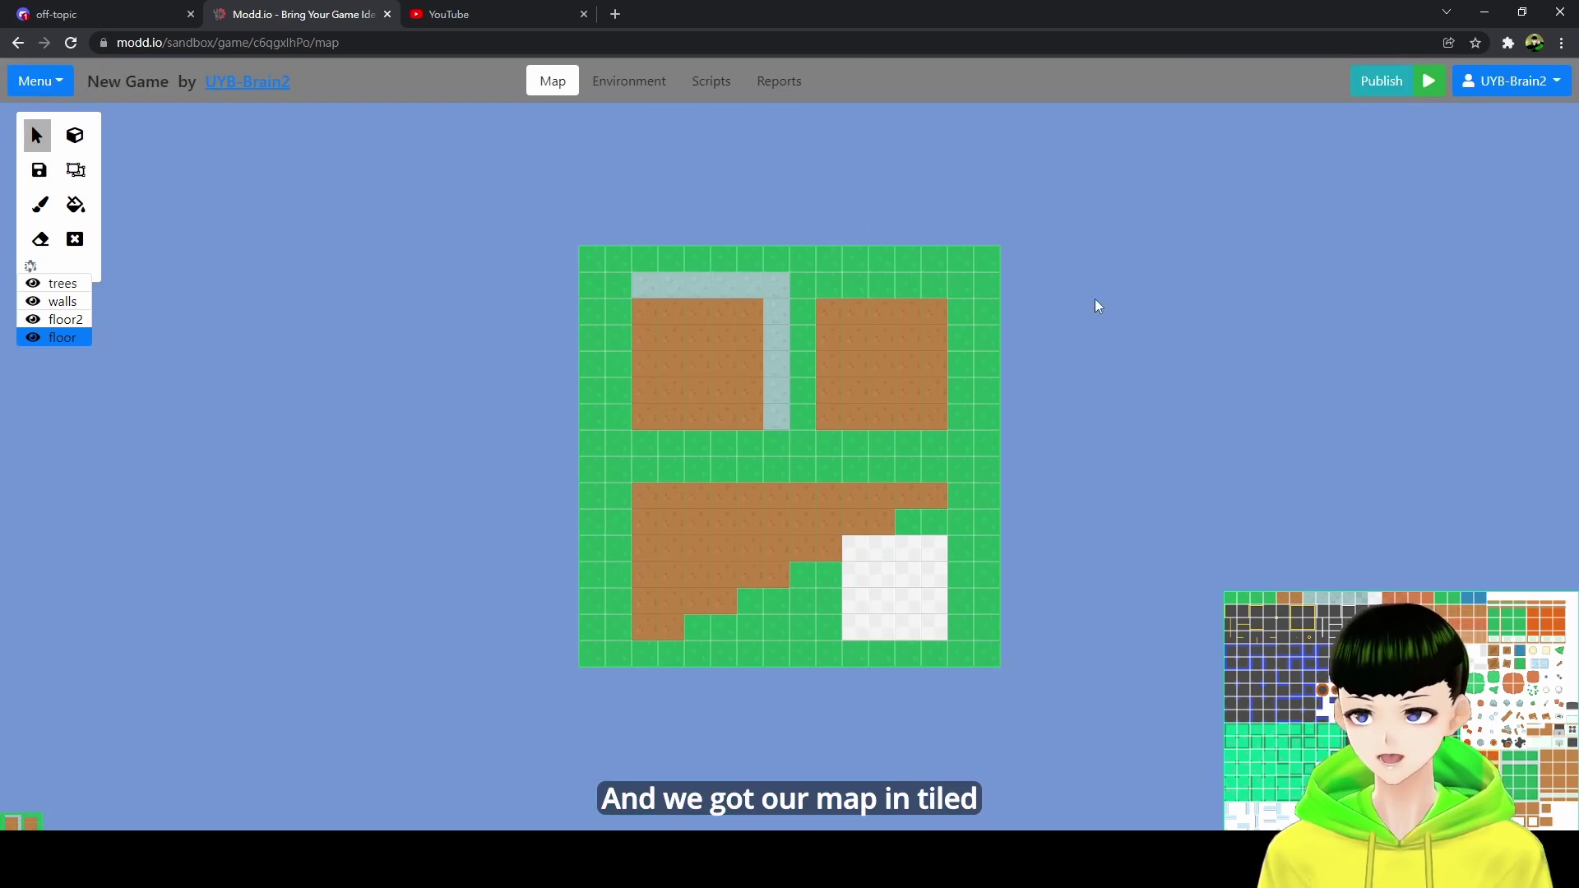
pyautogui.click(1380, 85)
pyautogui.click(872, 393)
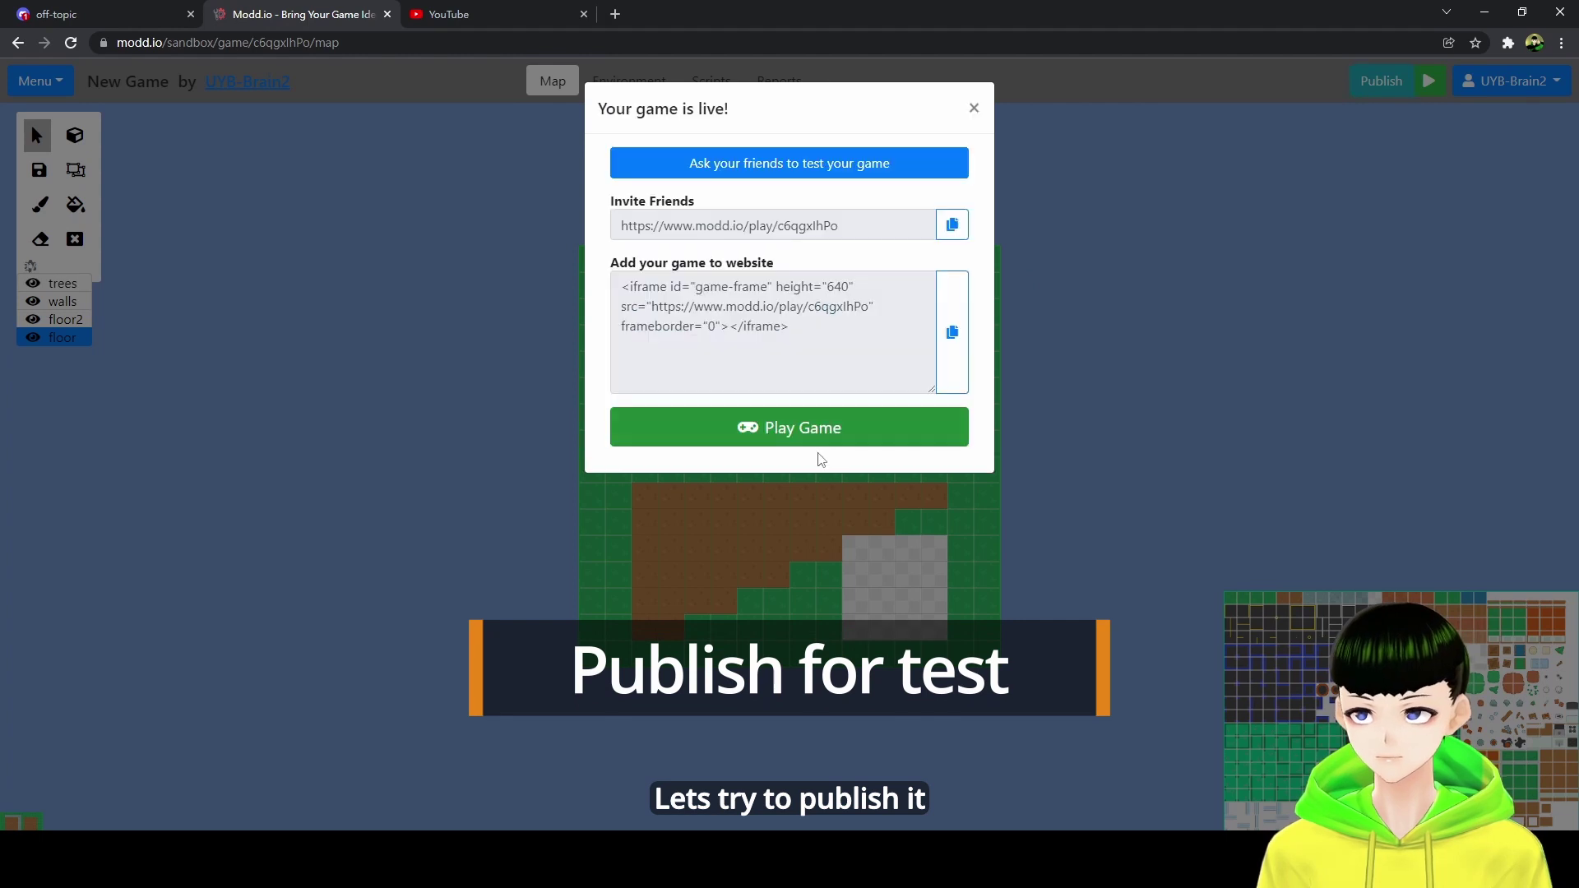
# Launch the live game in a new tab and walk the player over the dirt, grass and wall areas with WASD.
pyautogui.click(805, 429)
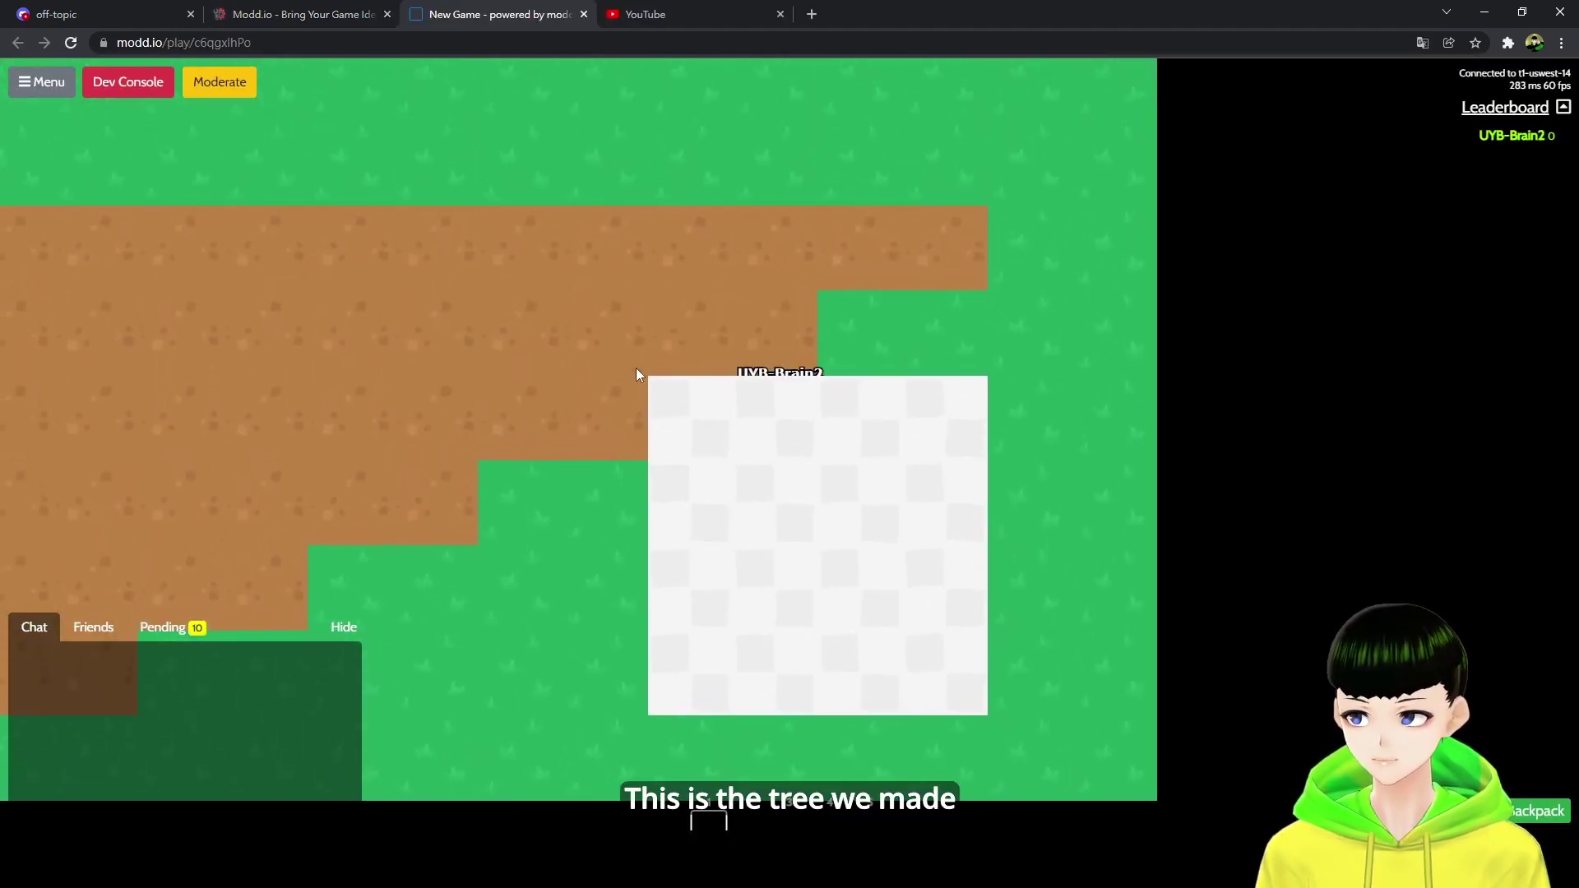
pyautogui.press('w')
pyautogui.press('a')
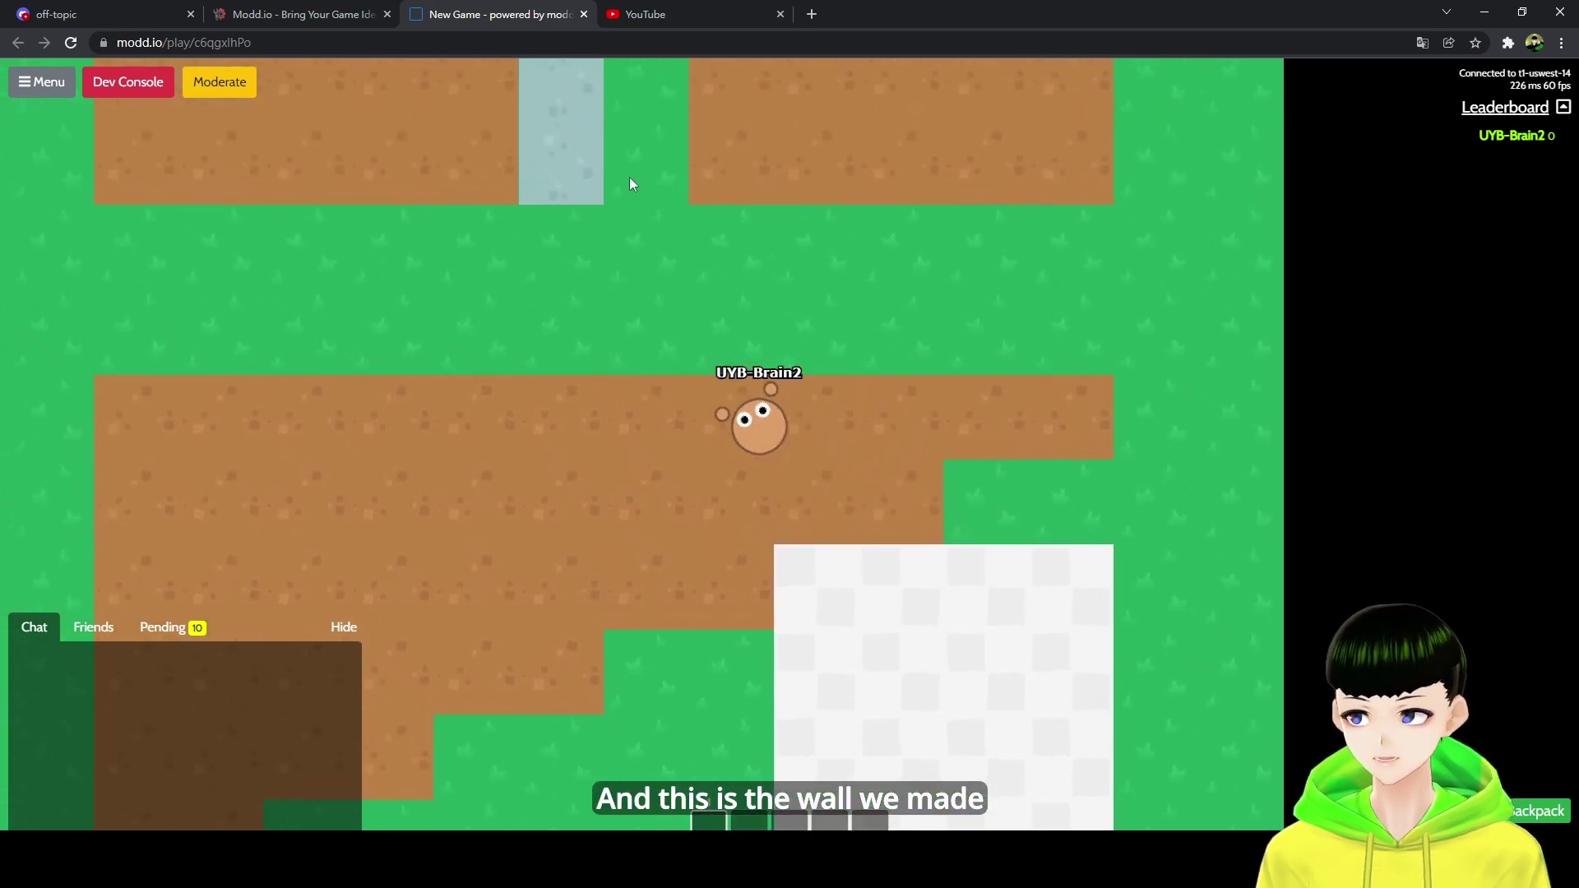
pyautogui.press('w')
pyautogui.press('a')
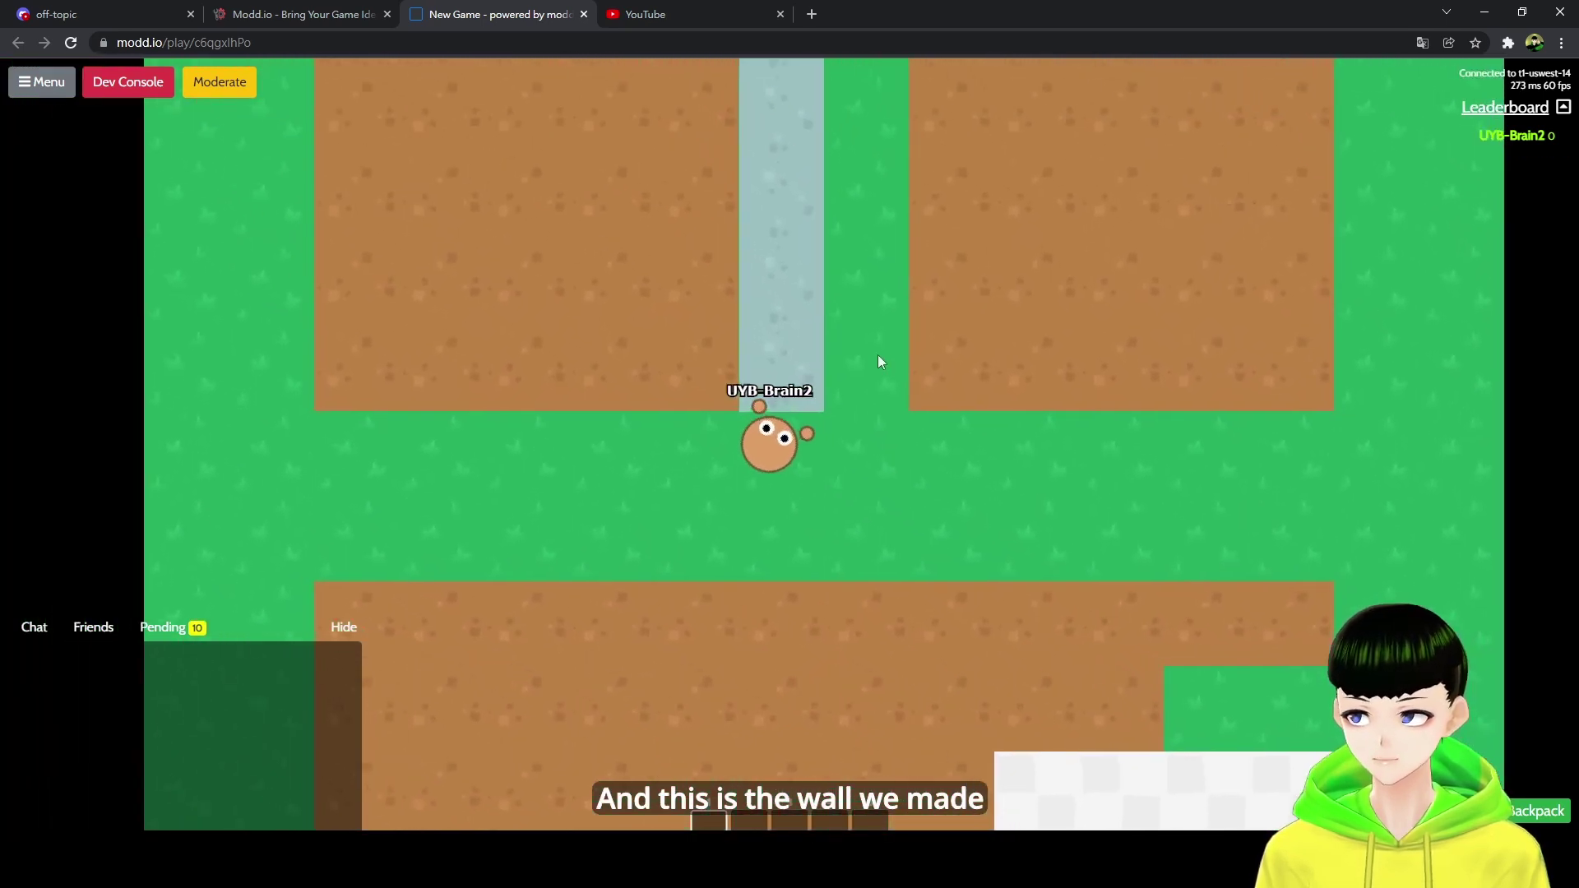
pyautogui.press('w')
pyautogui.press('a')
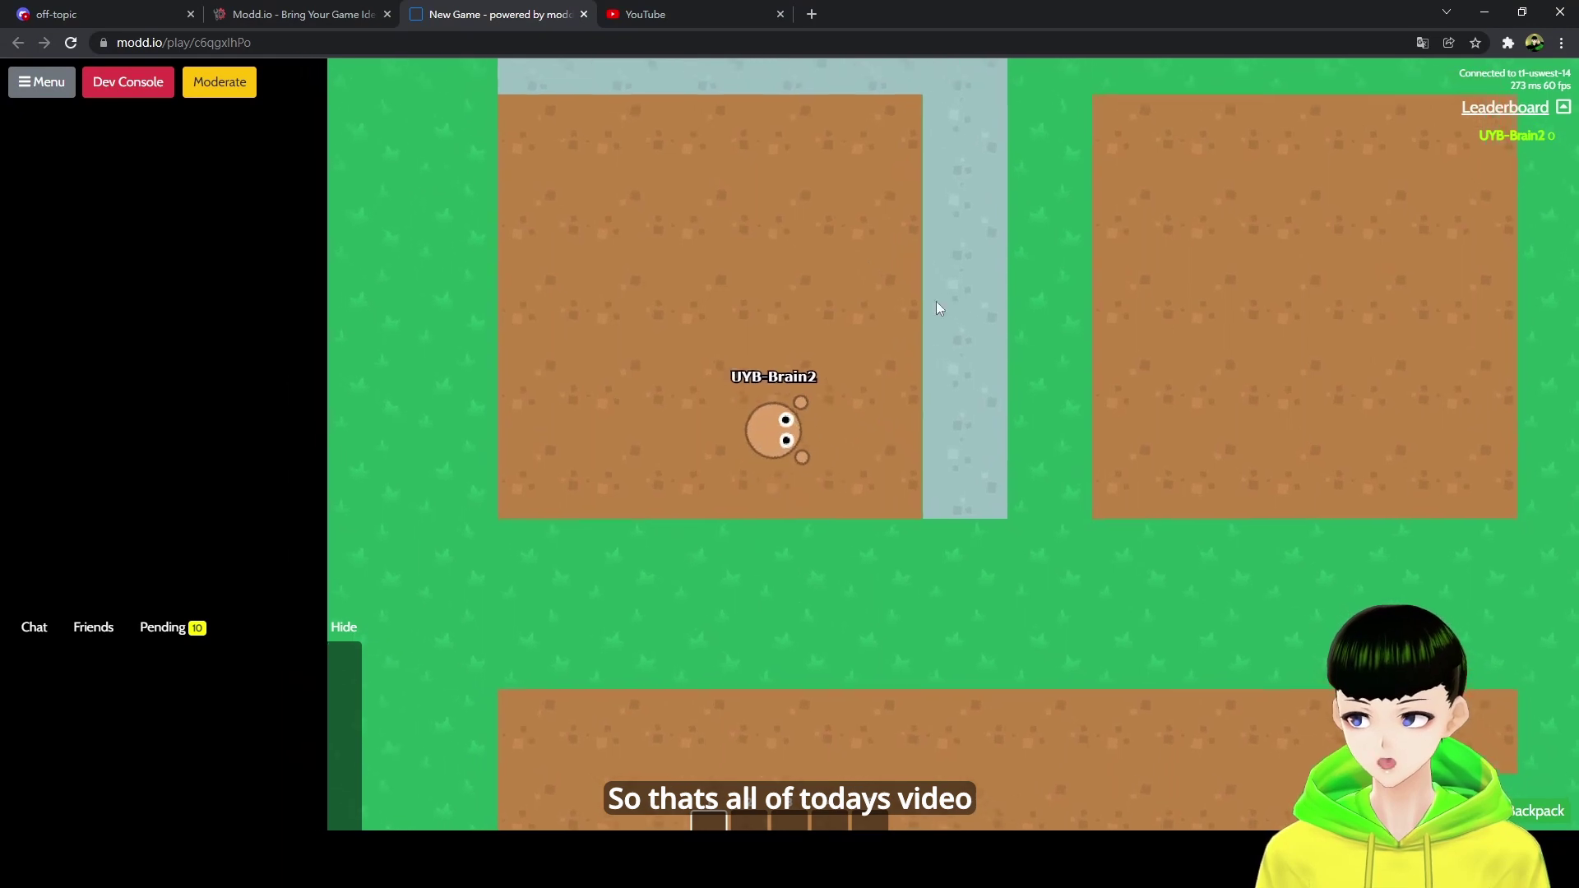
pyautogui.press('w')
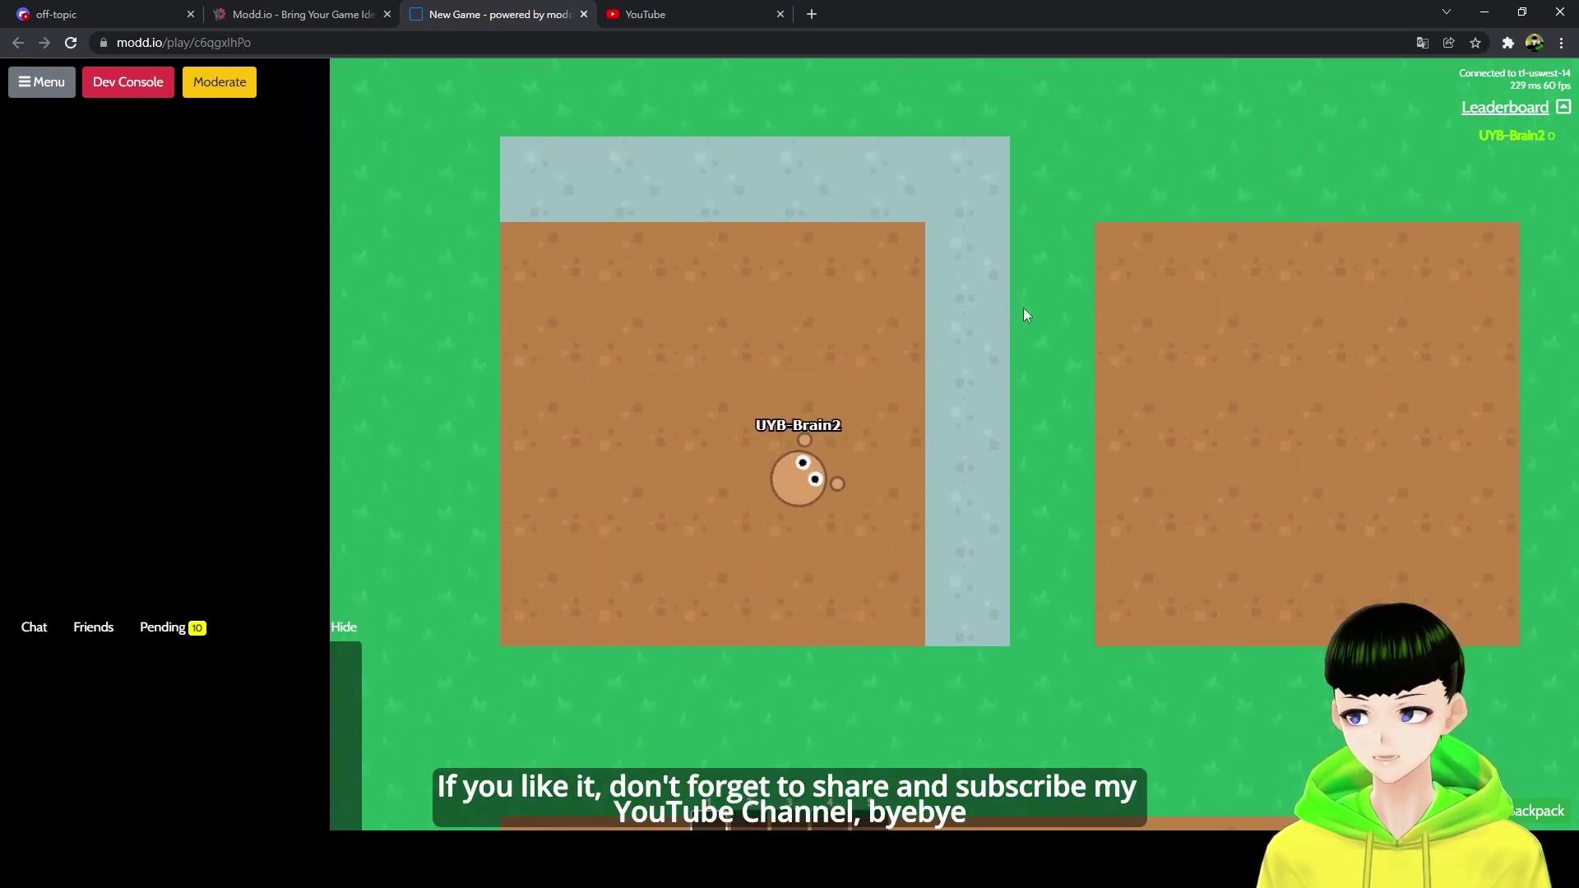
pyautogui.press('s')
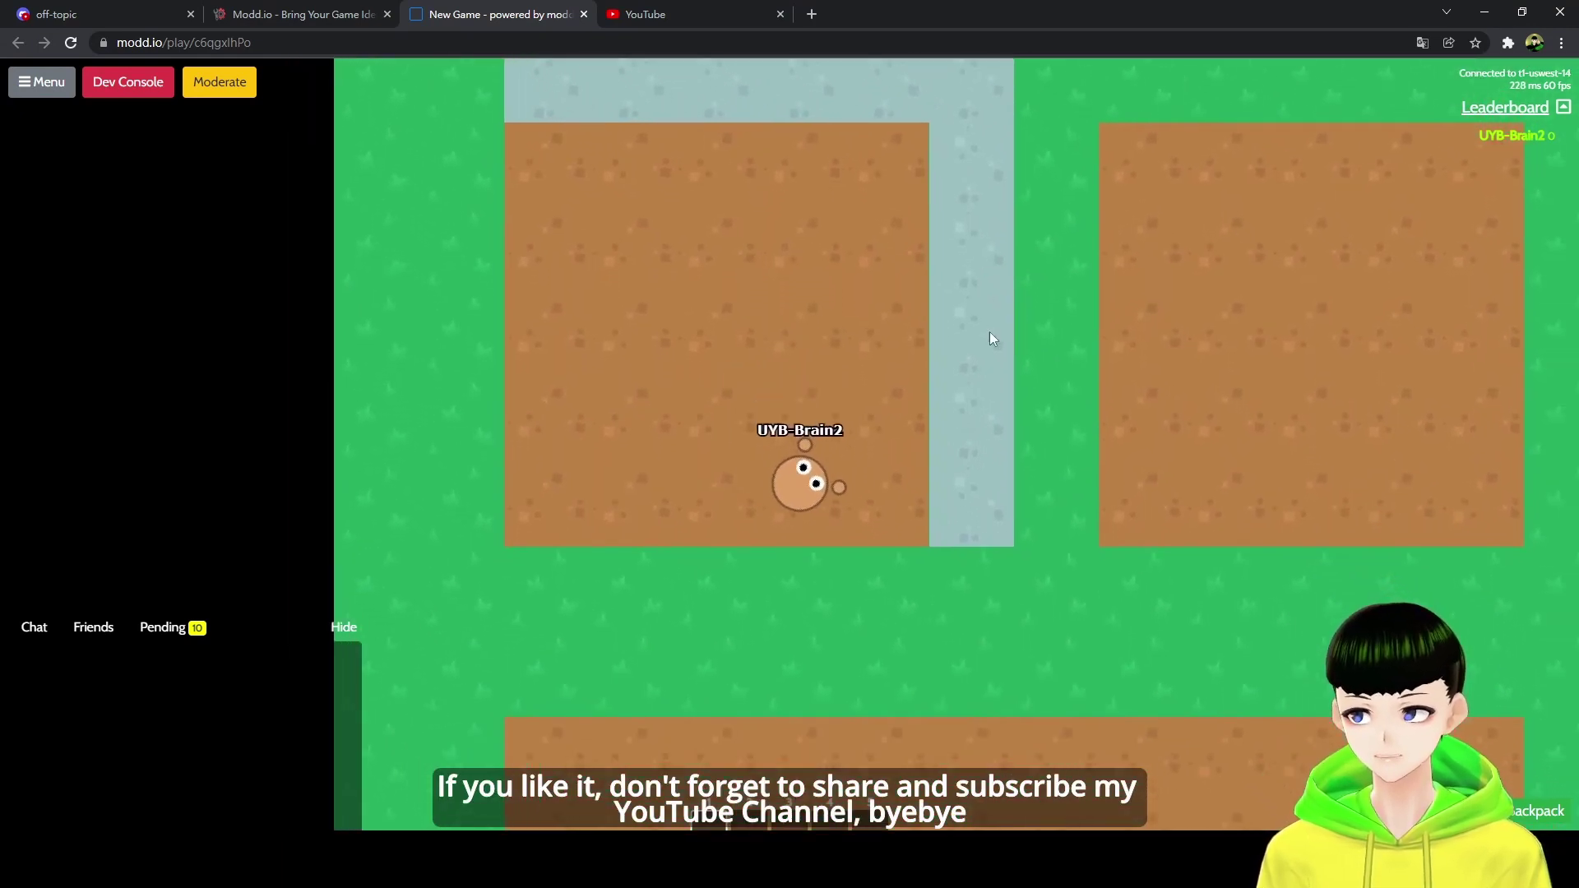
pyautogui.press('s')
pyautogui.press('d')
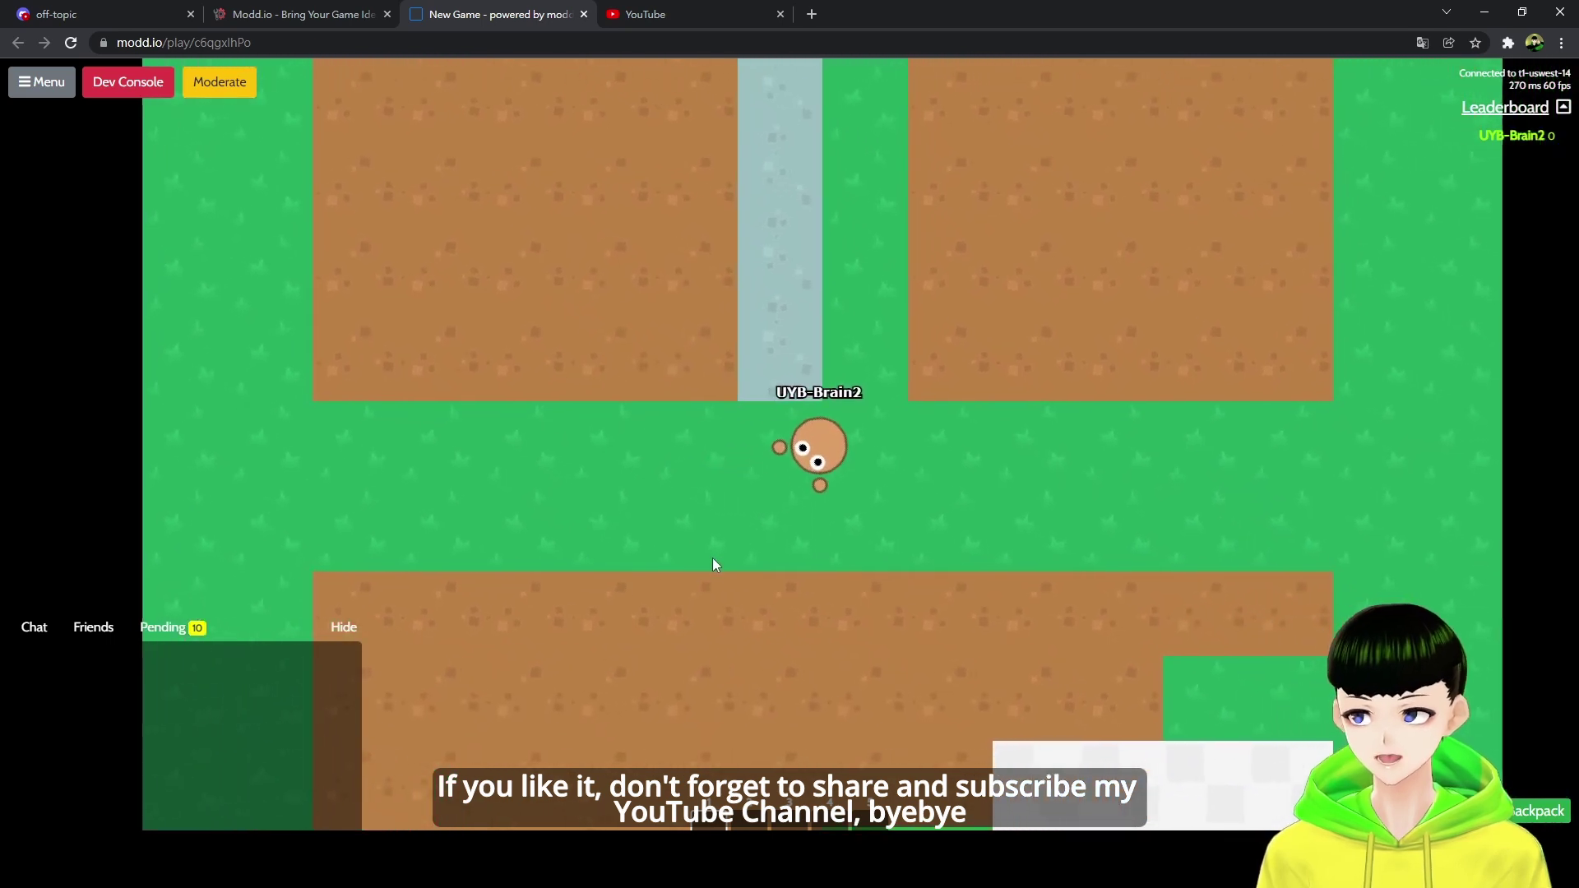